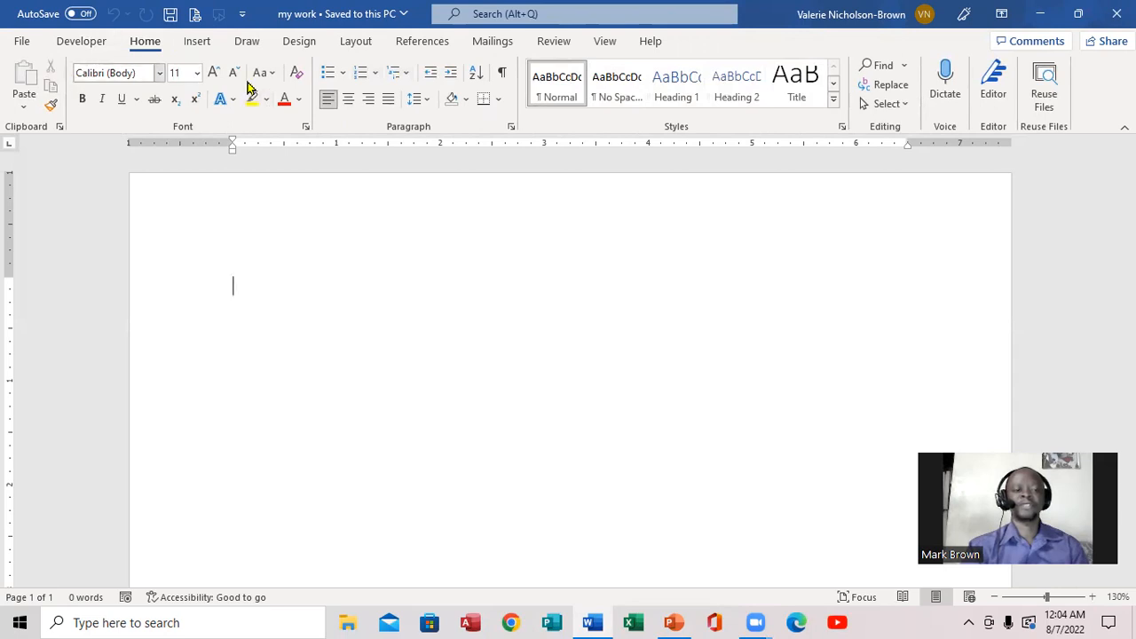
Review the Insert, Draw and Home command sets and the Font dialog's options, leaving the font settings unmodified.
left_click(199, 42)
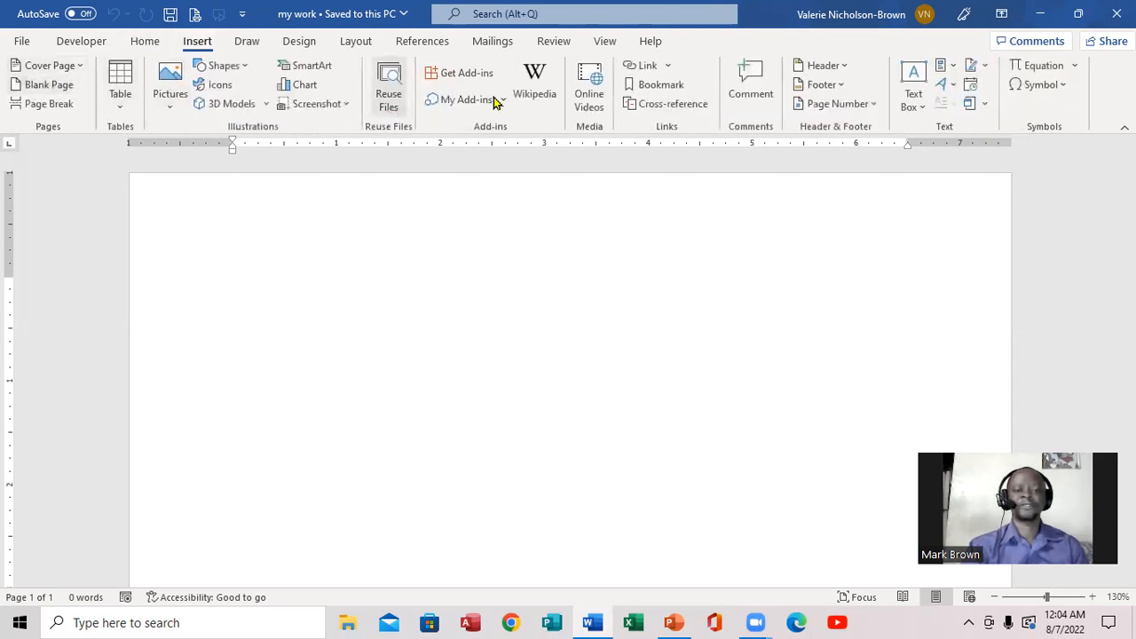
left_click(252, 43)
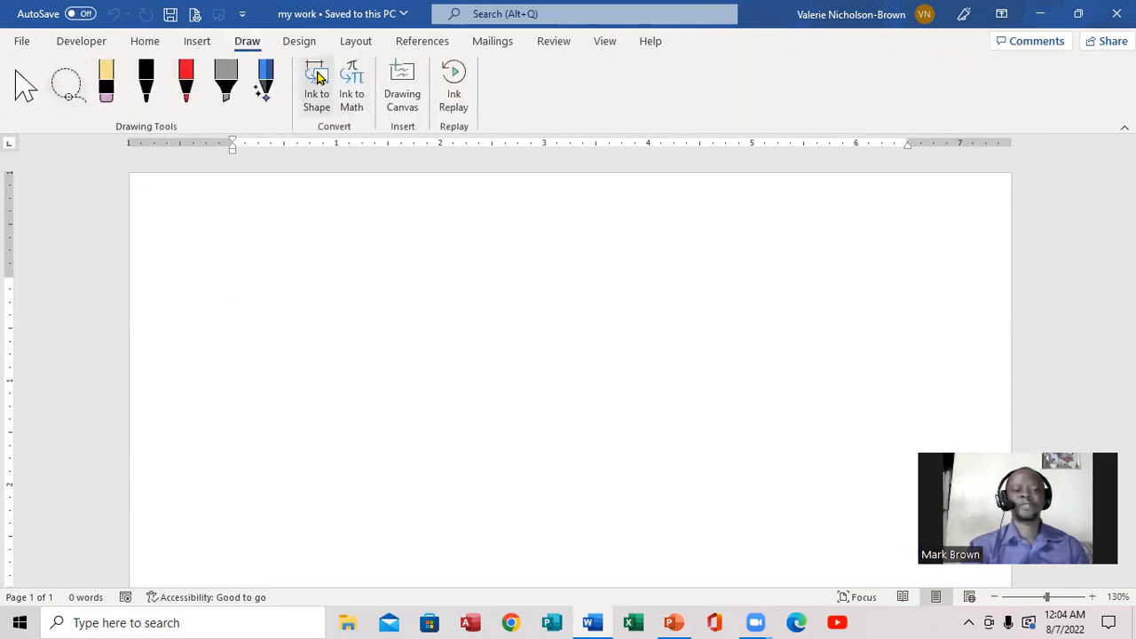
left_click(139, 47)
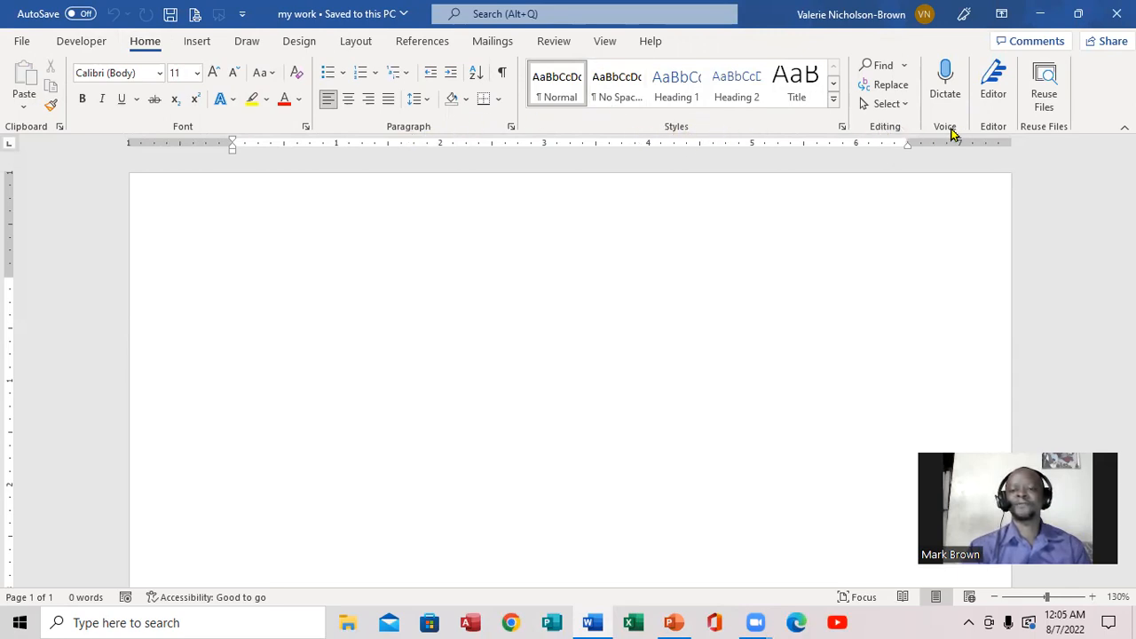
left_click(206, 44)
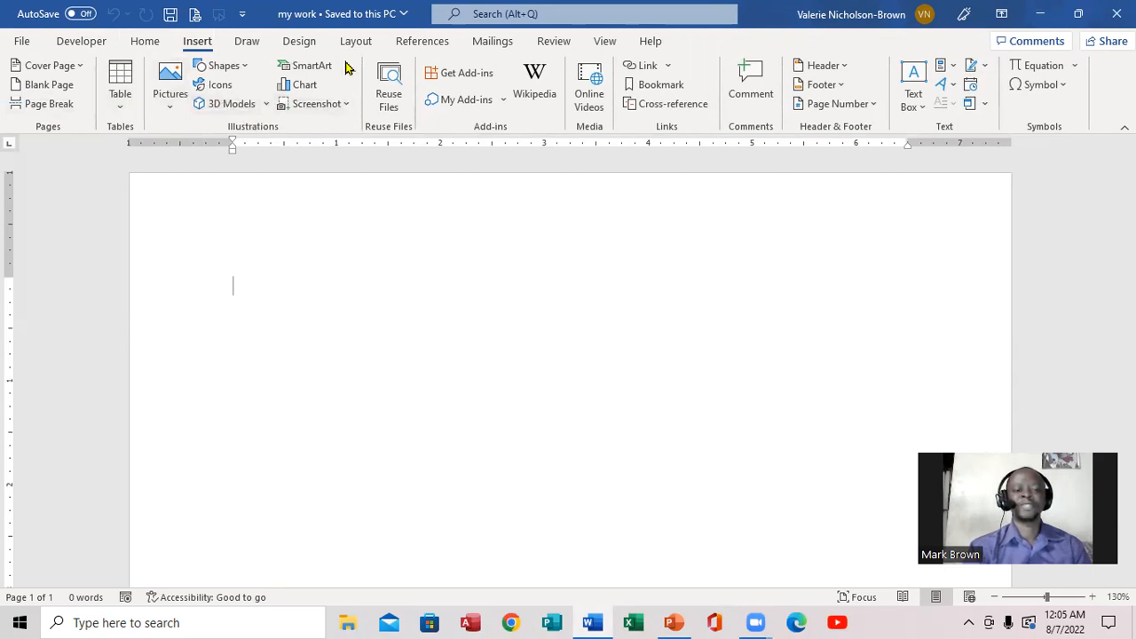
left_click(143, 43)
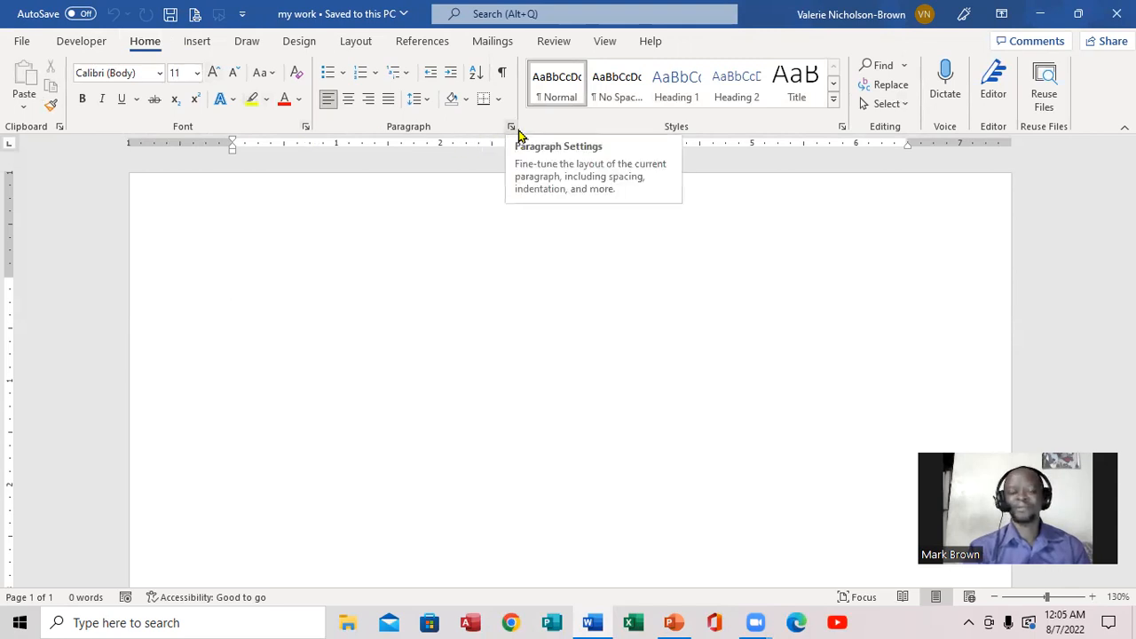
left_click(304, 127)
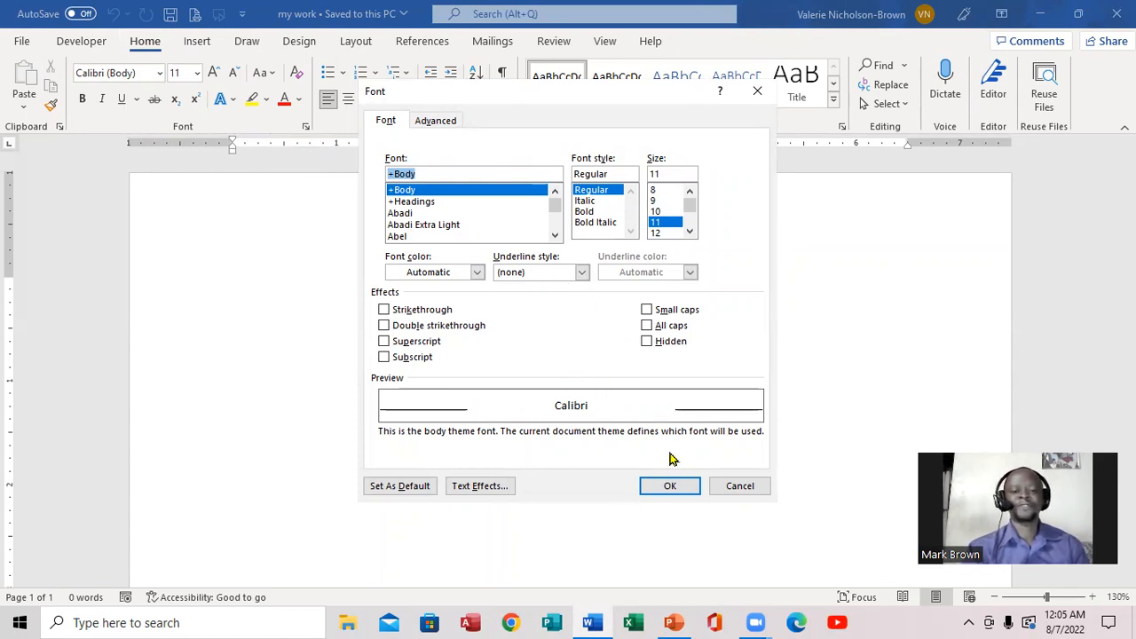
left_click(733, 486)
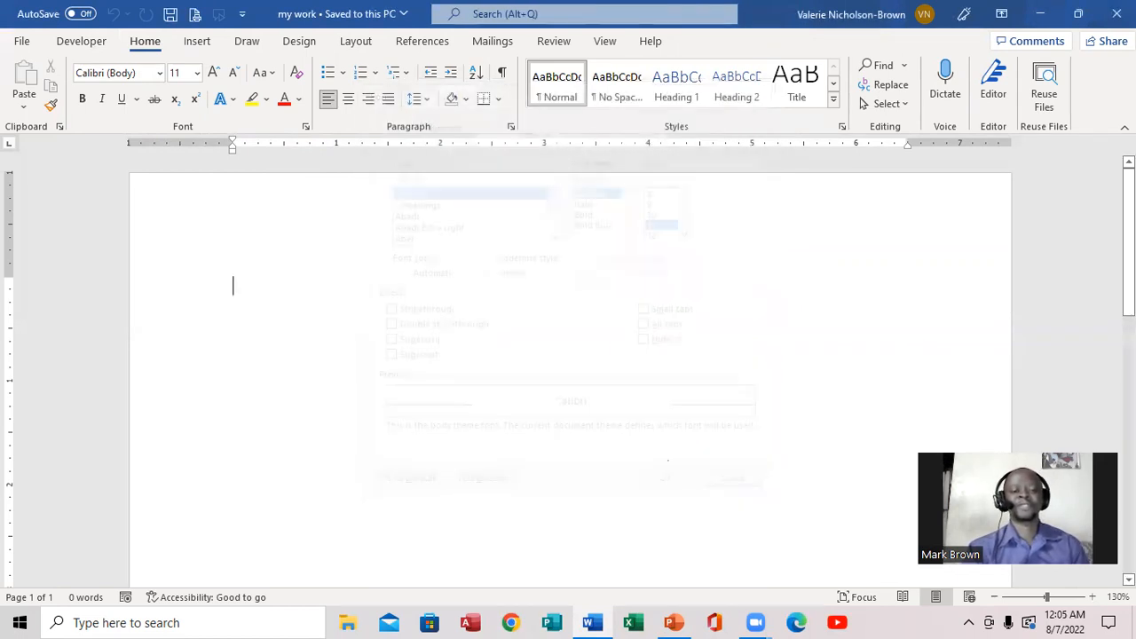
Switch to the PowerPoint presentation to read the Part 3 lesson outline, and return to the blank Word document.
mouse_move(674, 622)
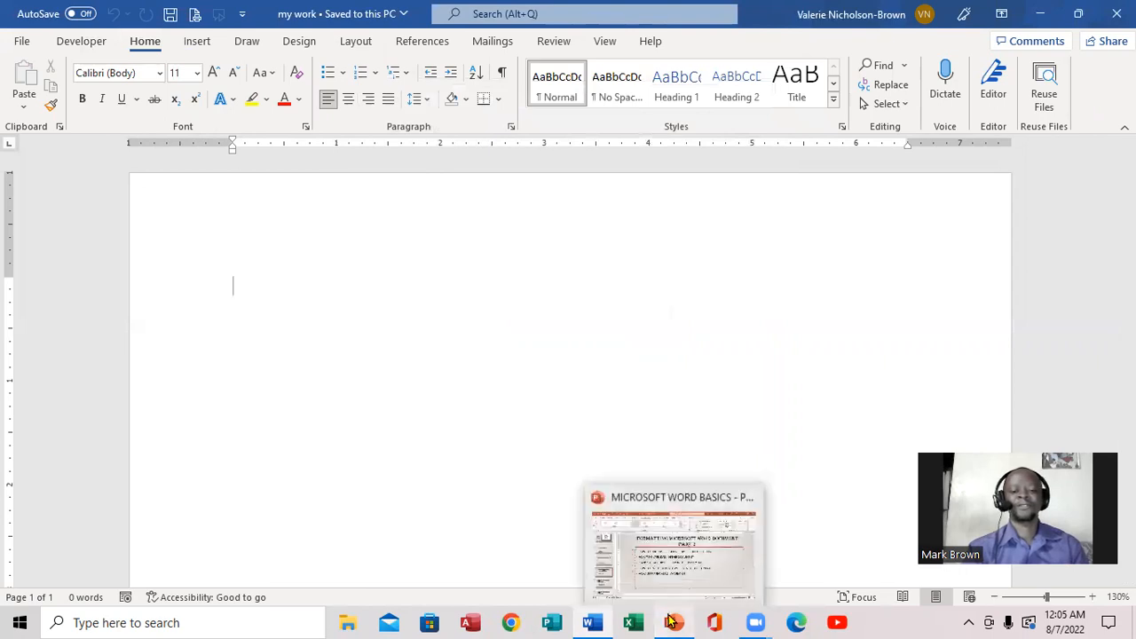
left_click(667, 566)
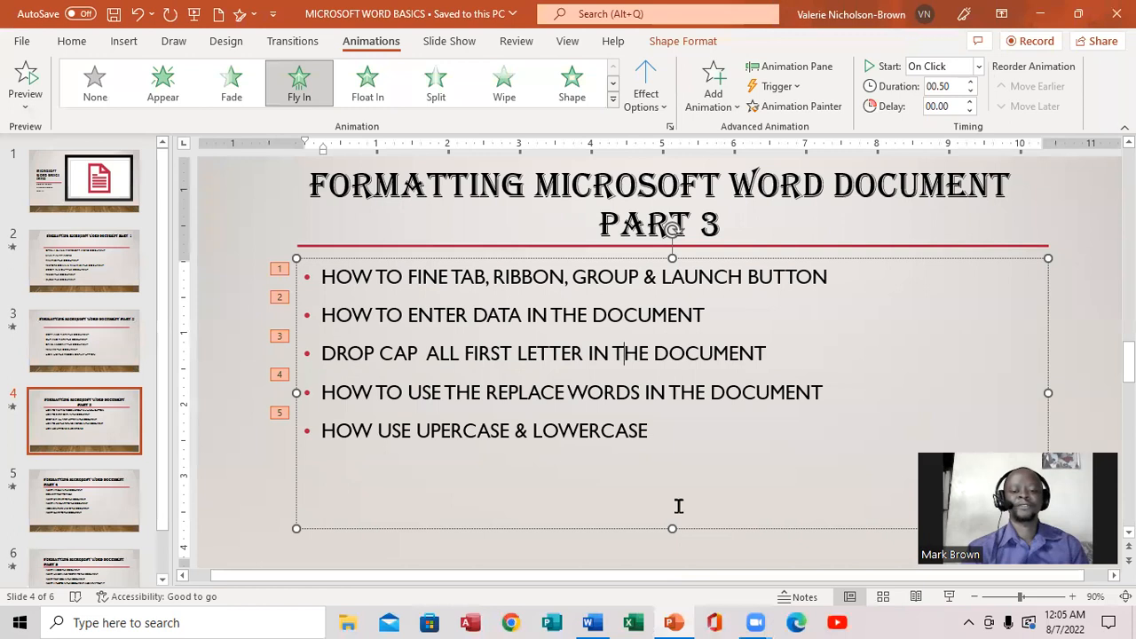
left_click(589, 622)
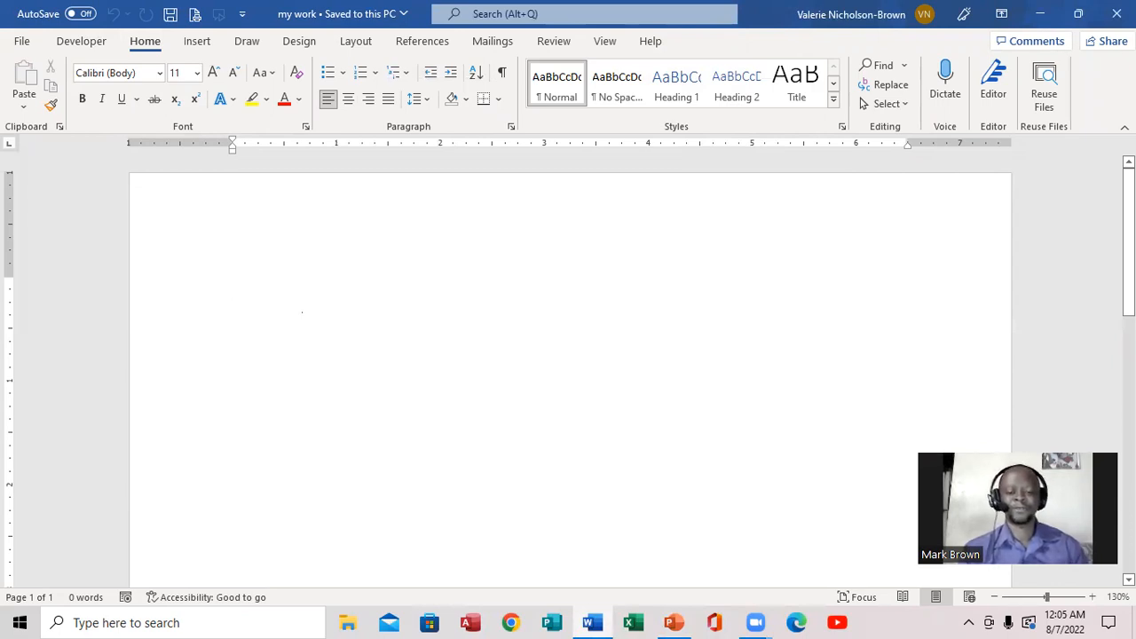
Generate four paragraphs of sample text in the blank document with =RAND(4).
type("=")
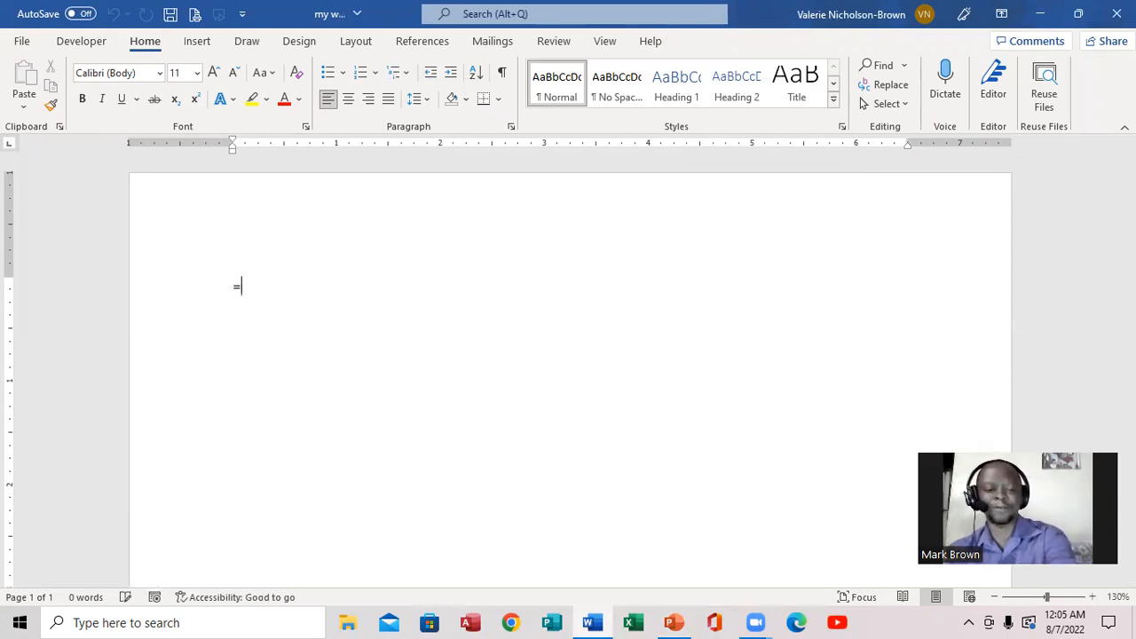
type("RAND(")
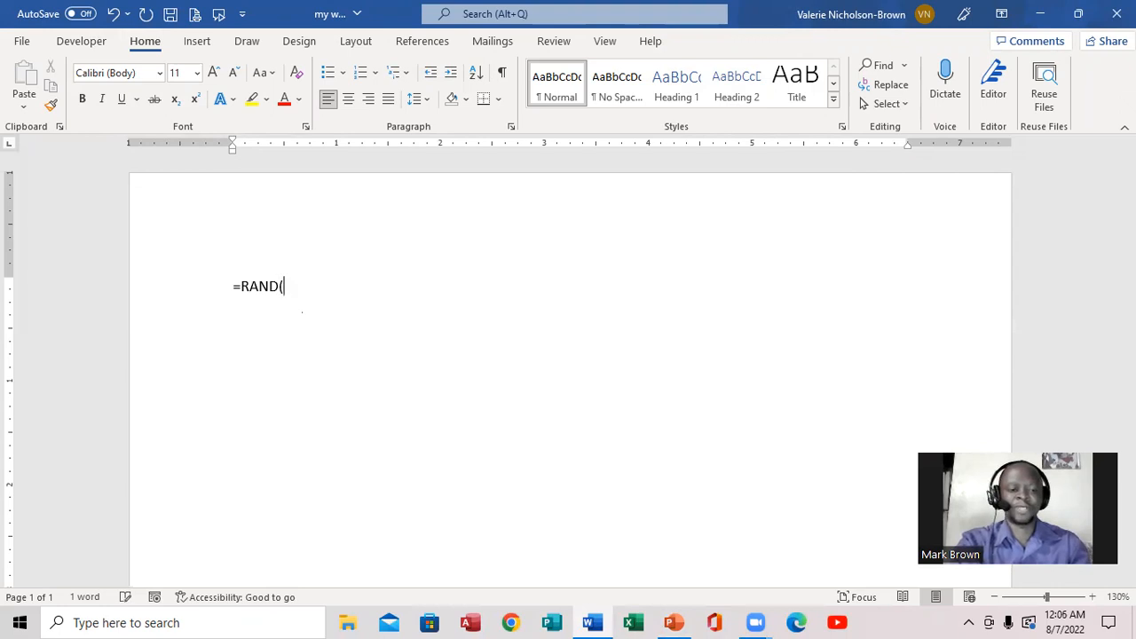
type("4")
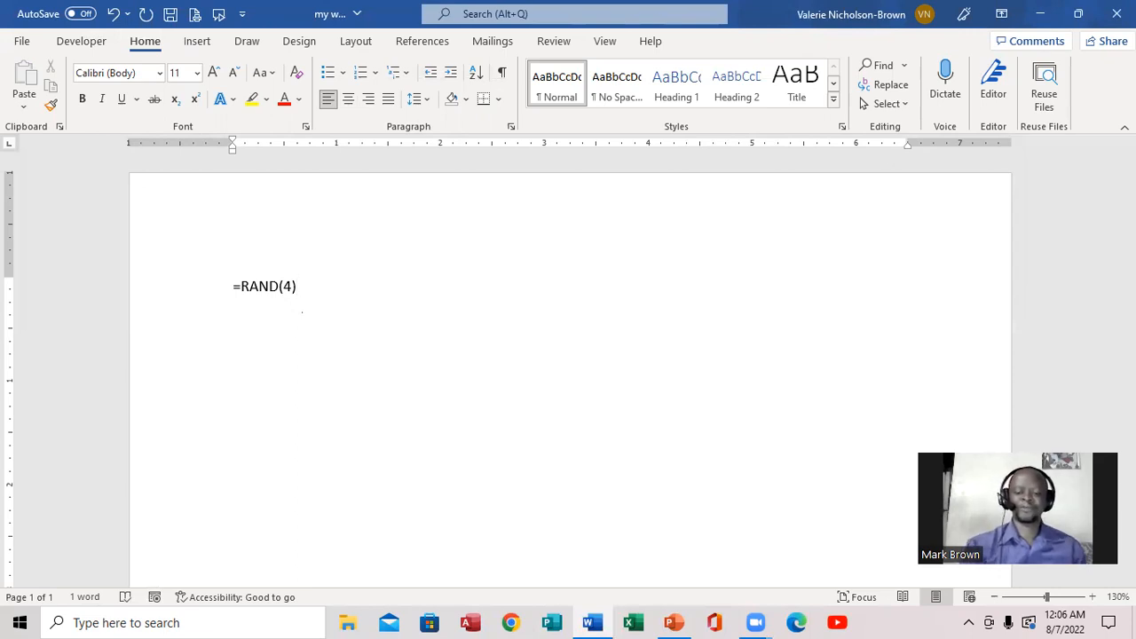
key("Return")
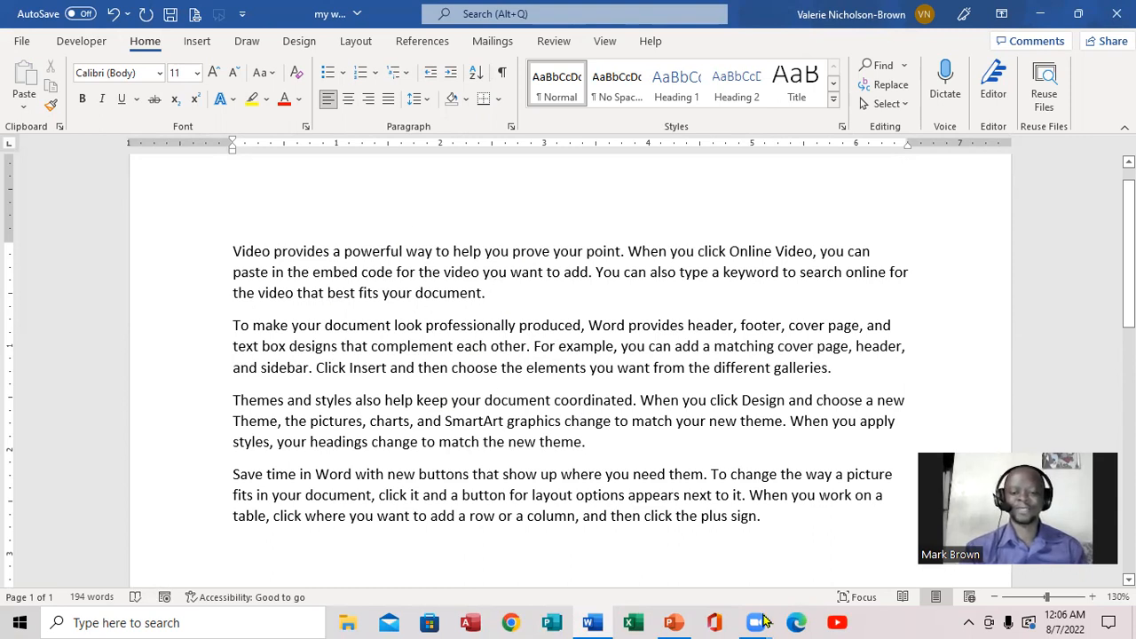
Check the lesson outline in PowerPoint, return to Word and apply a Dropped drop cap to the first paragraph's opening V.
left_click(675, 622)
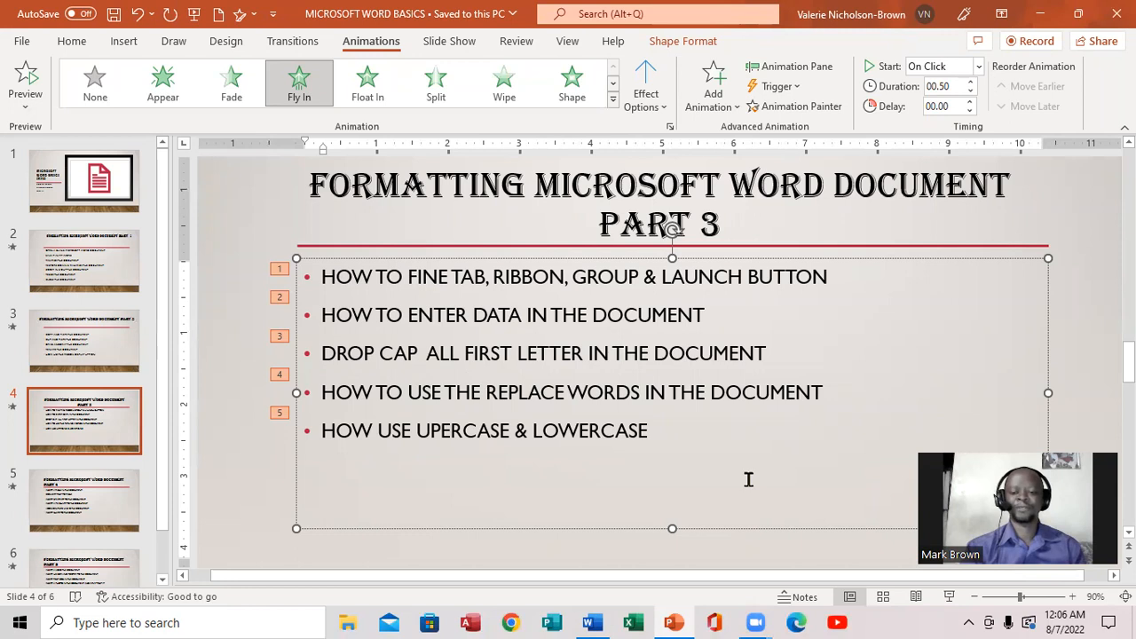
left_click(593, 622)
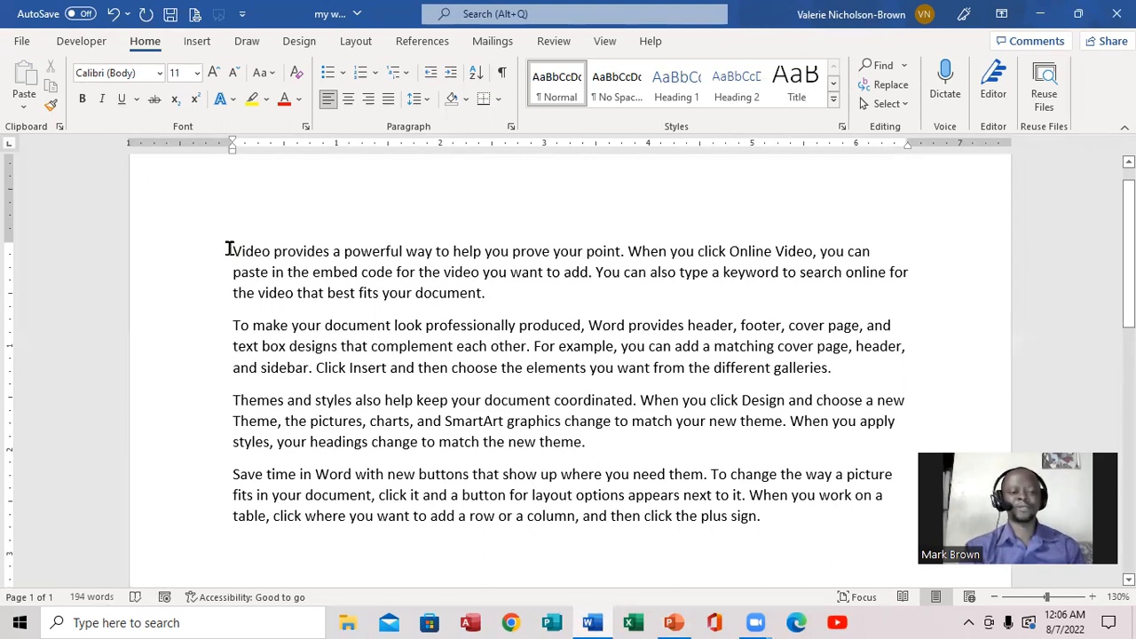
left_click_drag(235, 249, 240, 252)
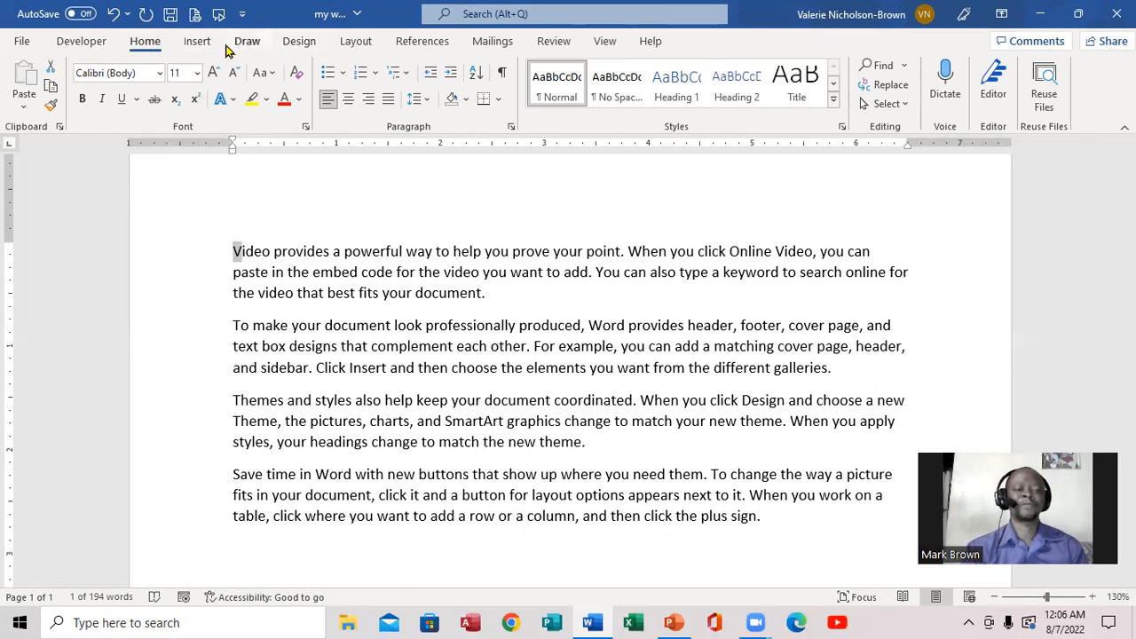
left_click(197, 42)
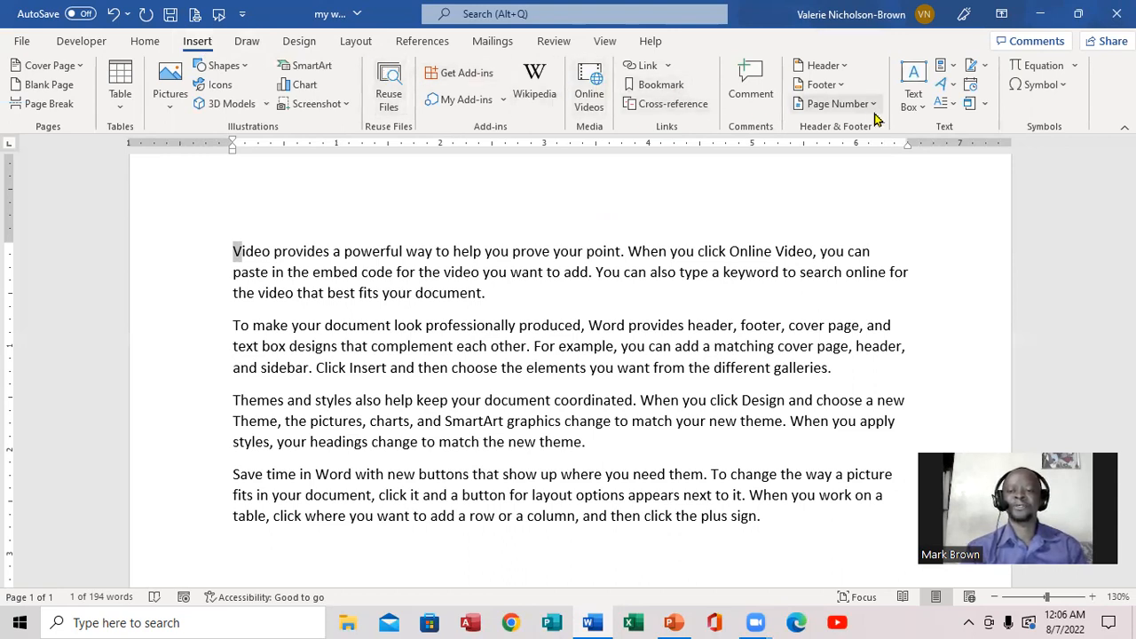
left_click(952, 107)
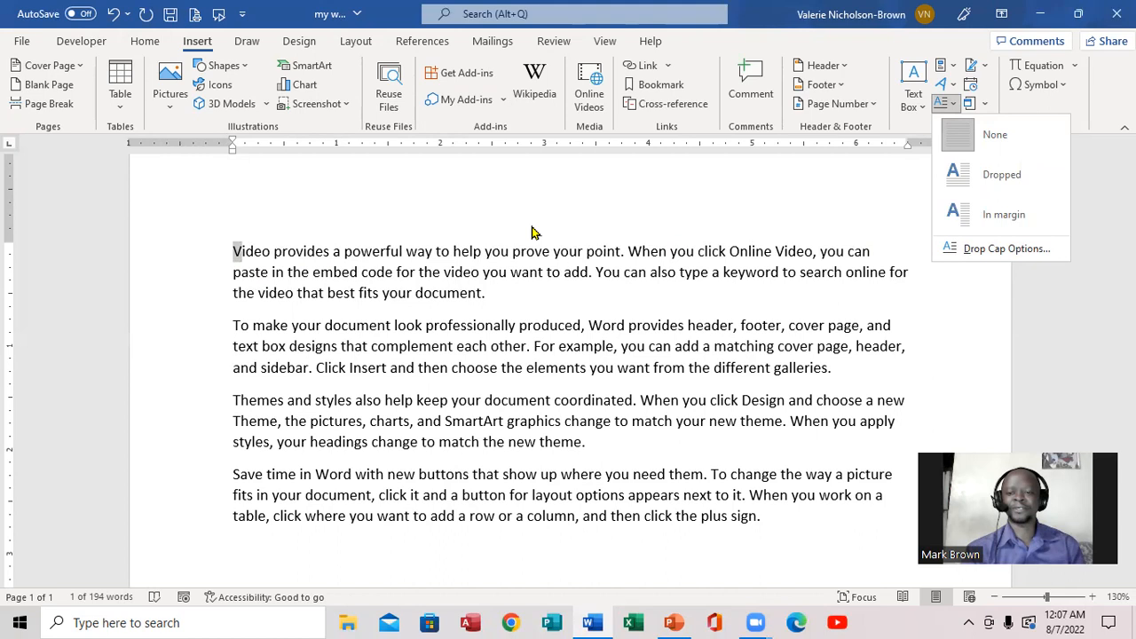
left_click(975, 180)
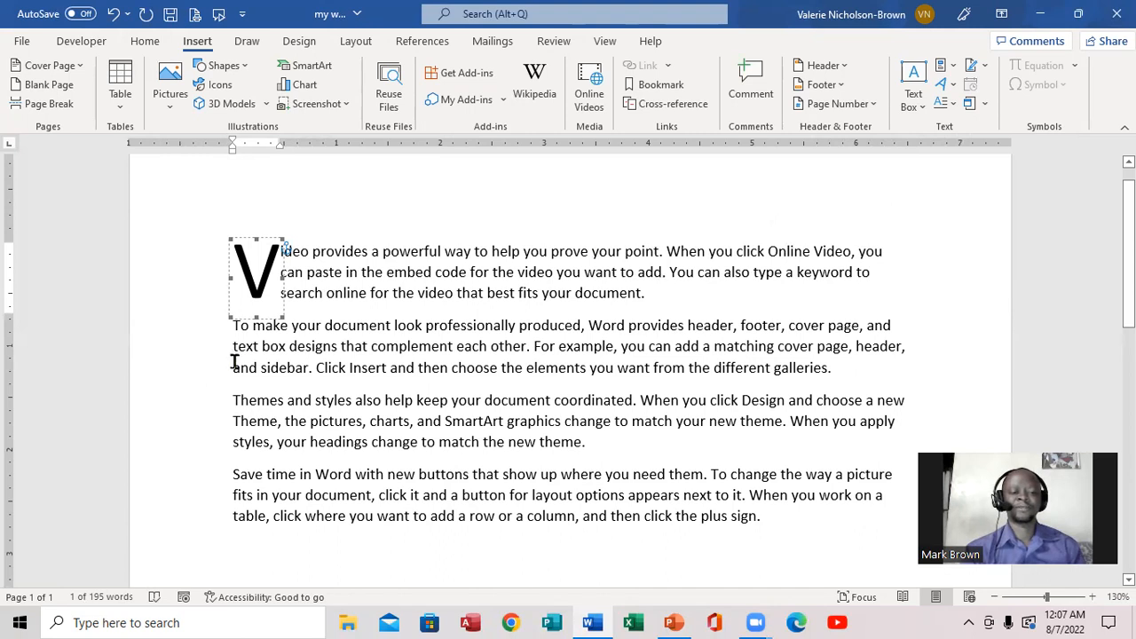
Apply a Dropped drop cap to the opening T of both the second and third paragraphs.
left_click(234, 364)
left_click_drag(234, 325, 242, 325)
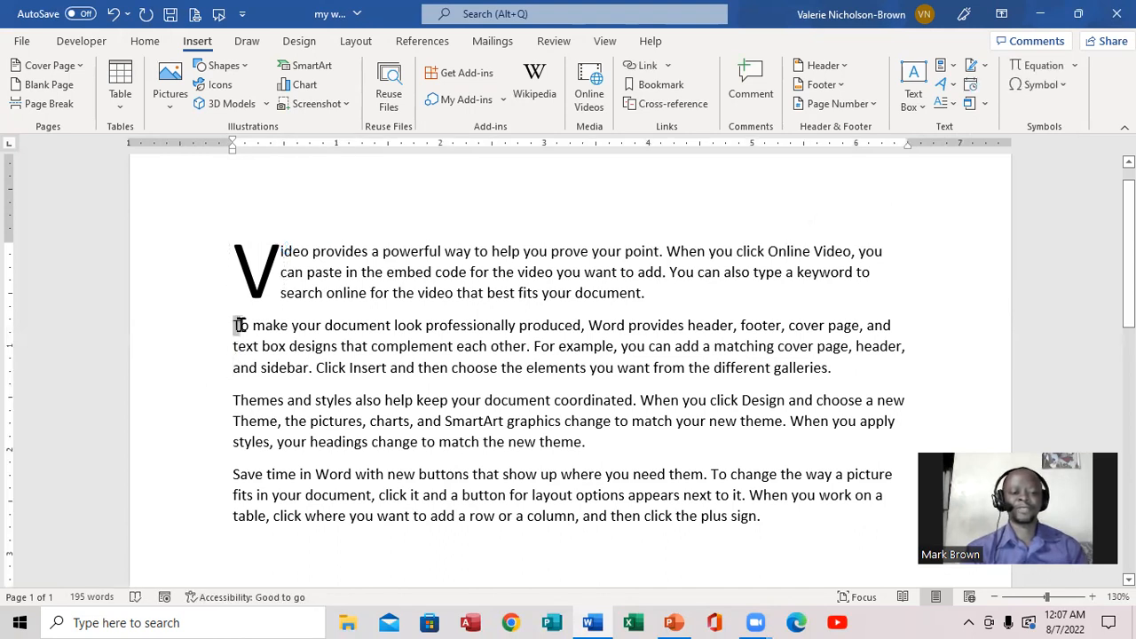
left_click(948, 104)
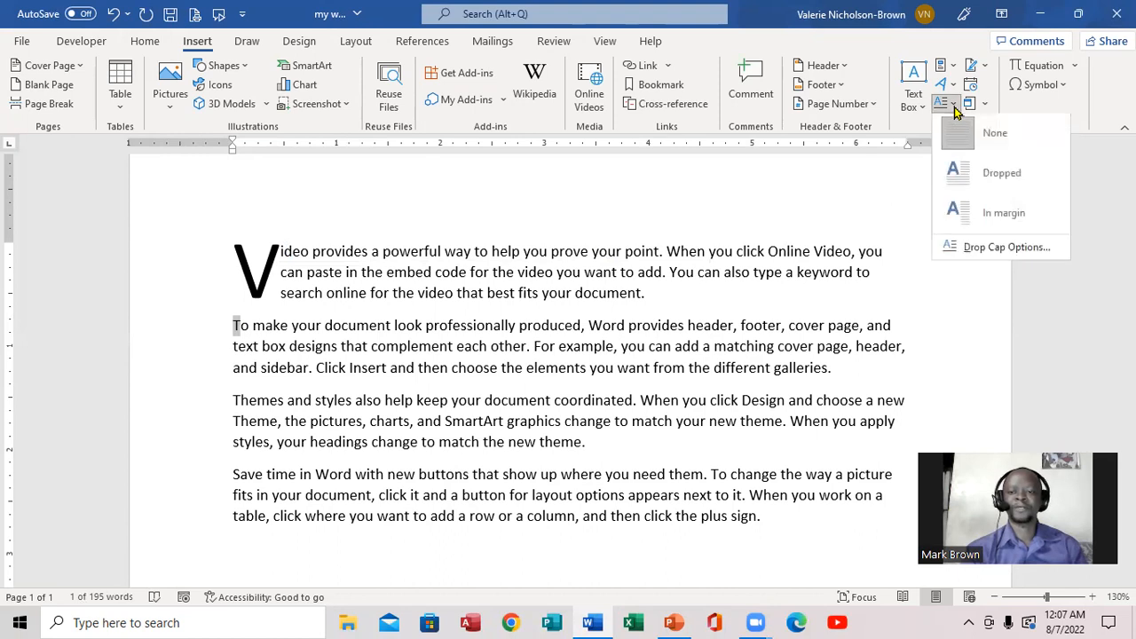
left_click(989, 171)
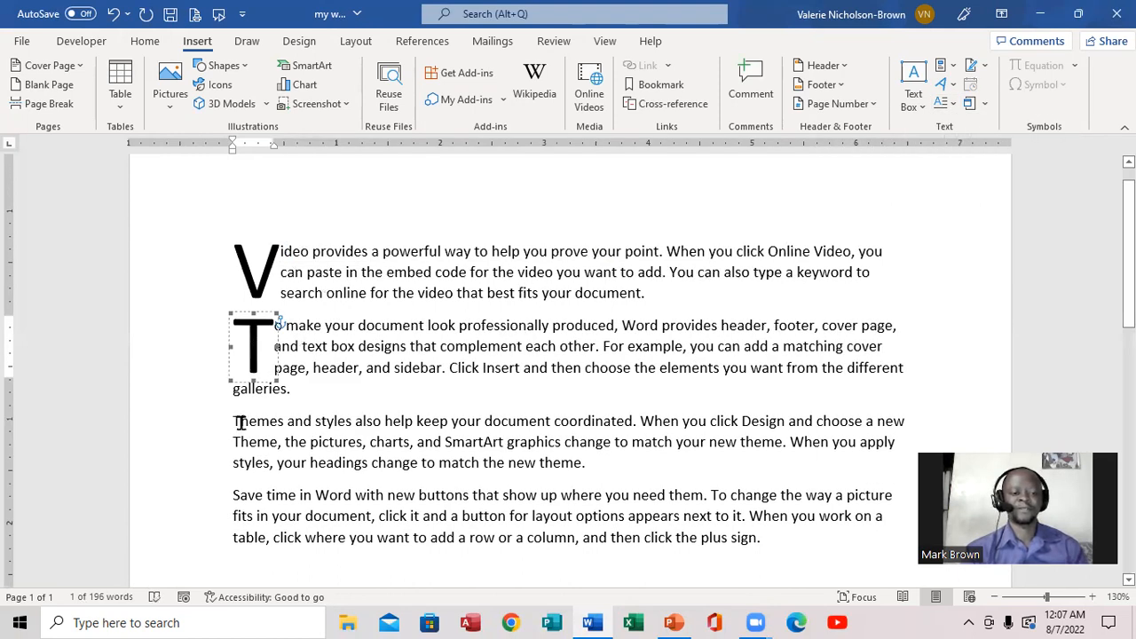
left_click_drag(234, 421, 242, 422)
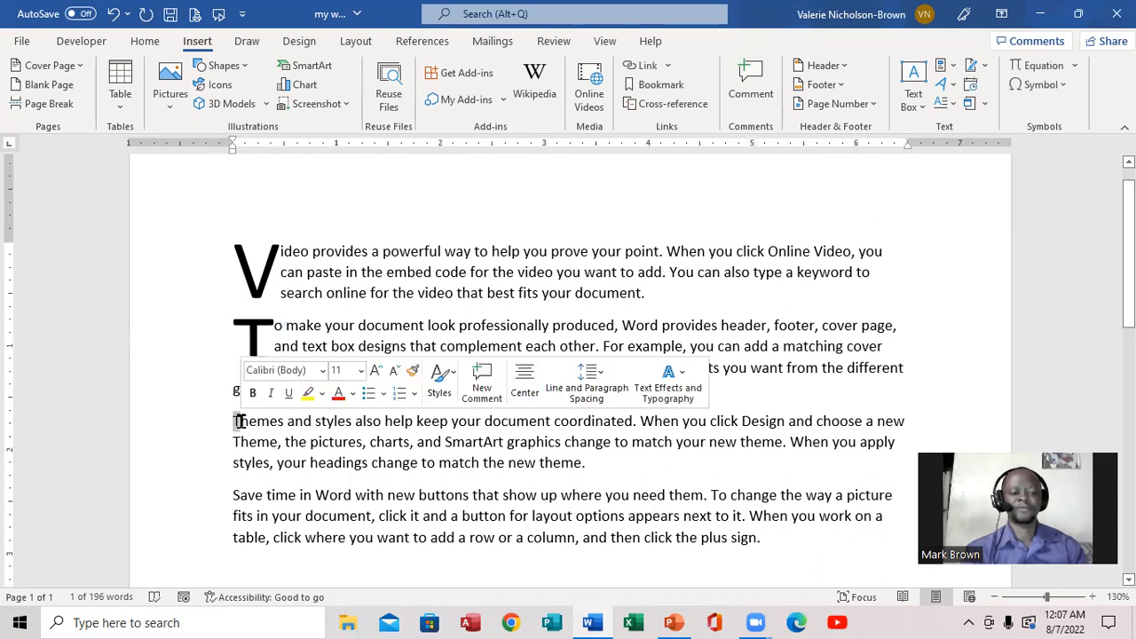
left_click(956, 107)
left_click(985, 175)
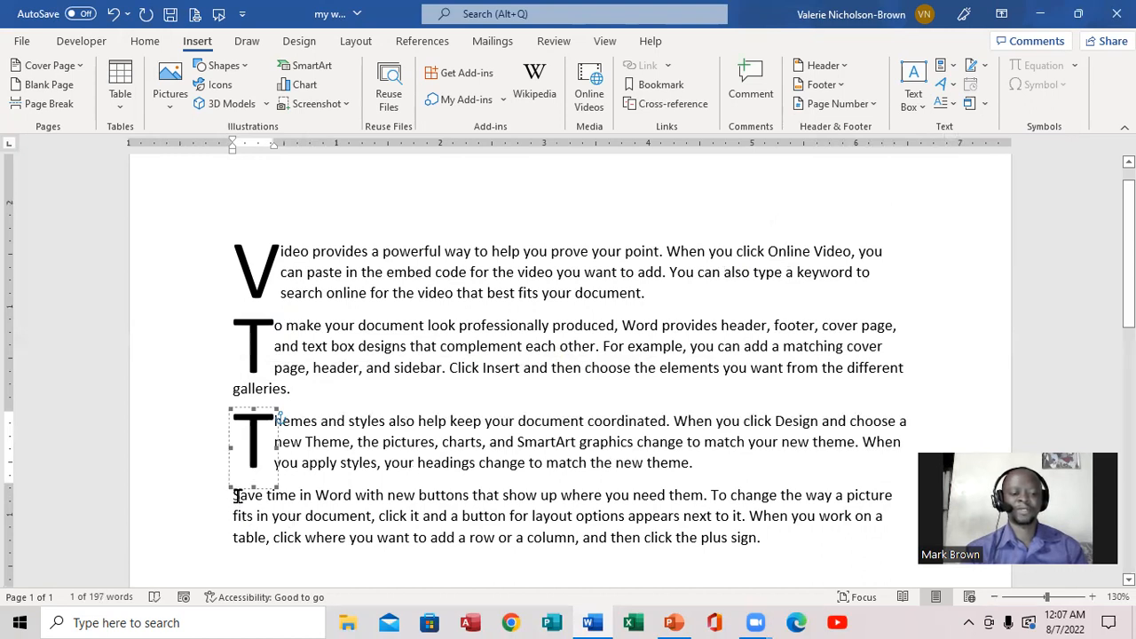
Apply a Dropped drop cap to the opening S of the fourth paragraph and deselect it.
left_click_drag(240, 497, 227, 495)
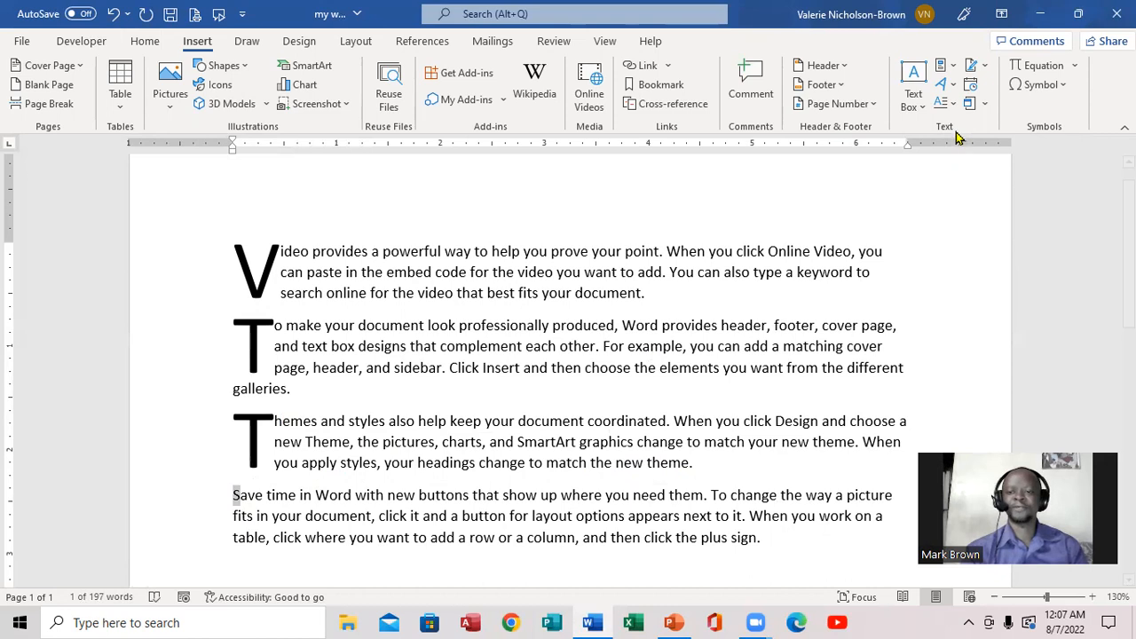
left_click(948, 104)
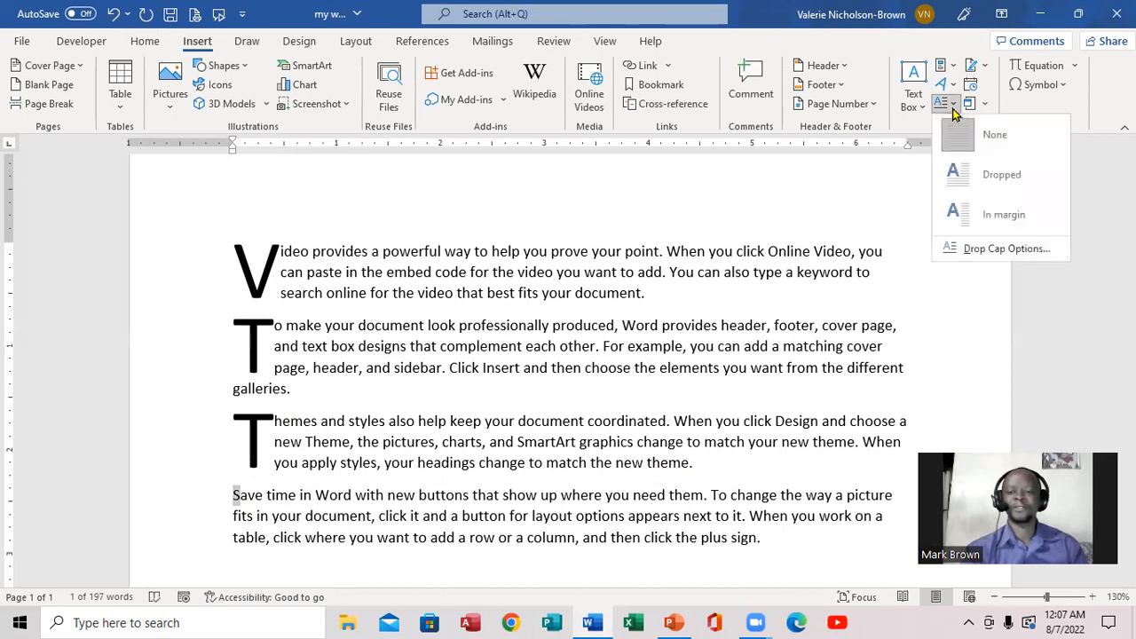
left_click(994, 177)
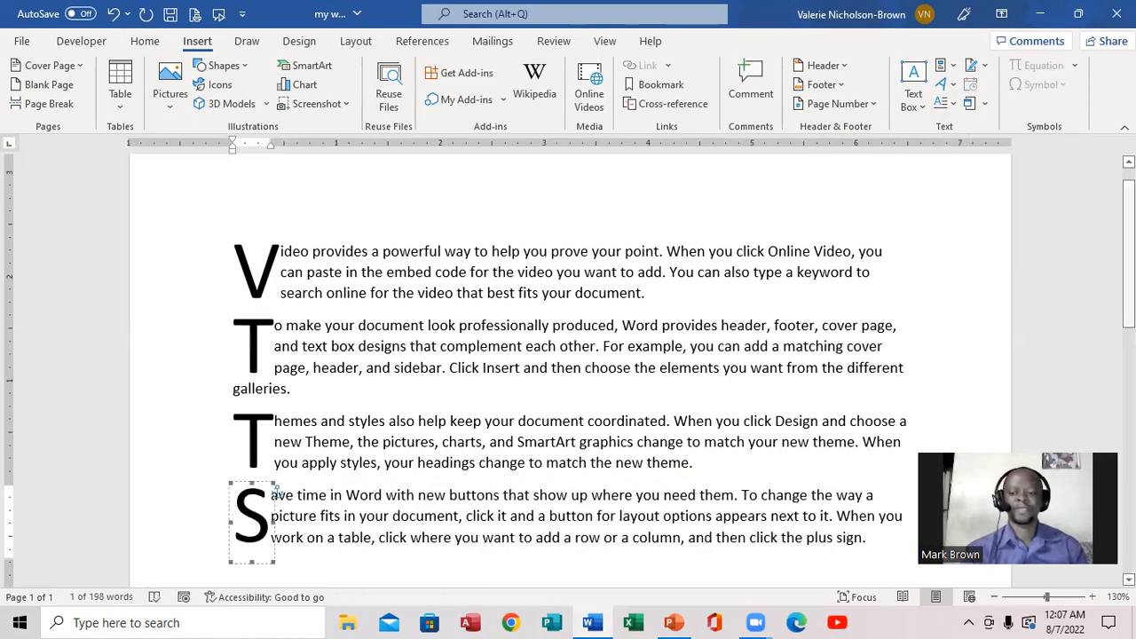
mouse_move(1128, 247)
left_mouse_down()
mouse_move(1128, 283)
mouse_move(1125, 247)
left_mouse_up()
left_click(986, 256)
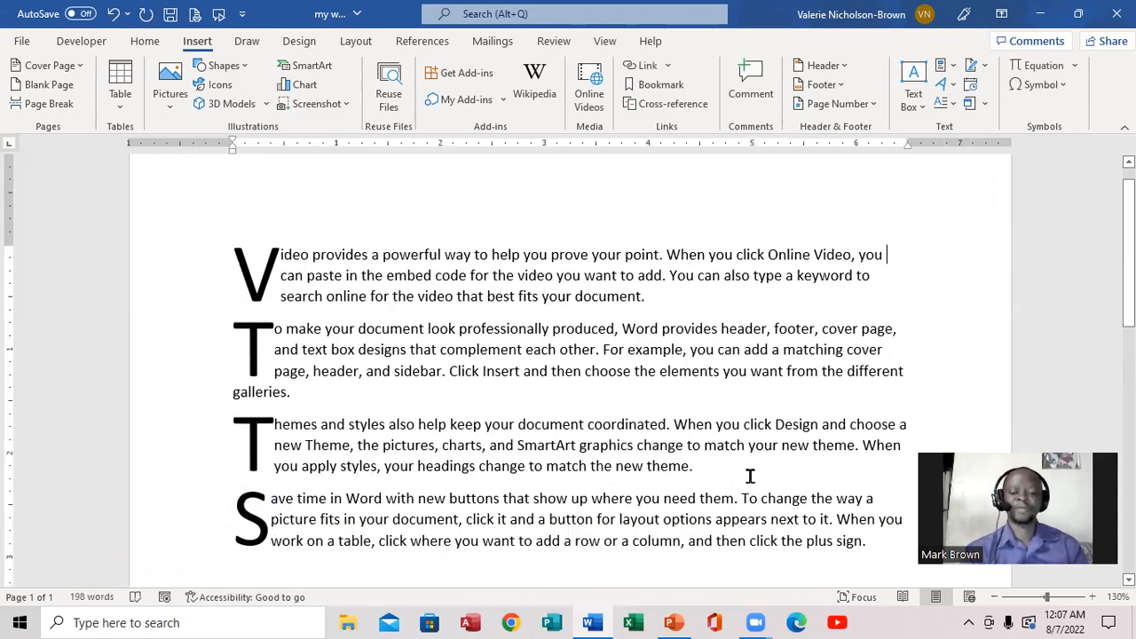
Check the lesson outline in PowerPoint, return to Word and replace every occurrence of "document" with "file" in the text.
left_click(672, 622)
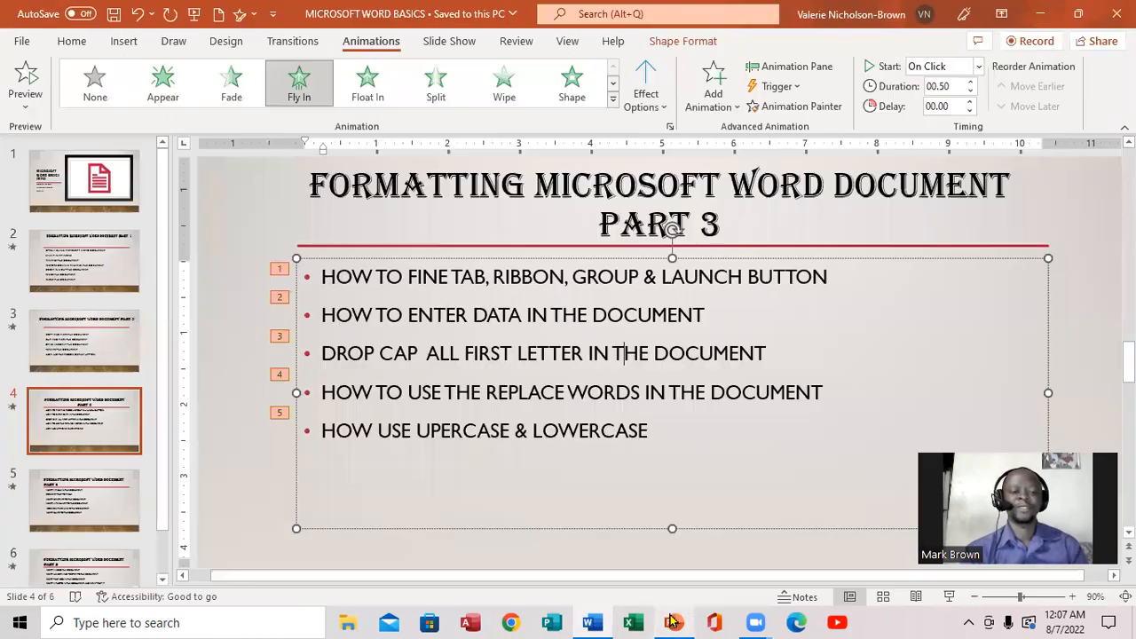
left_click(587, 621)
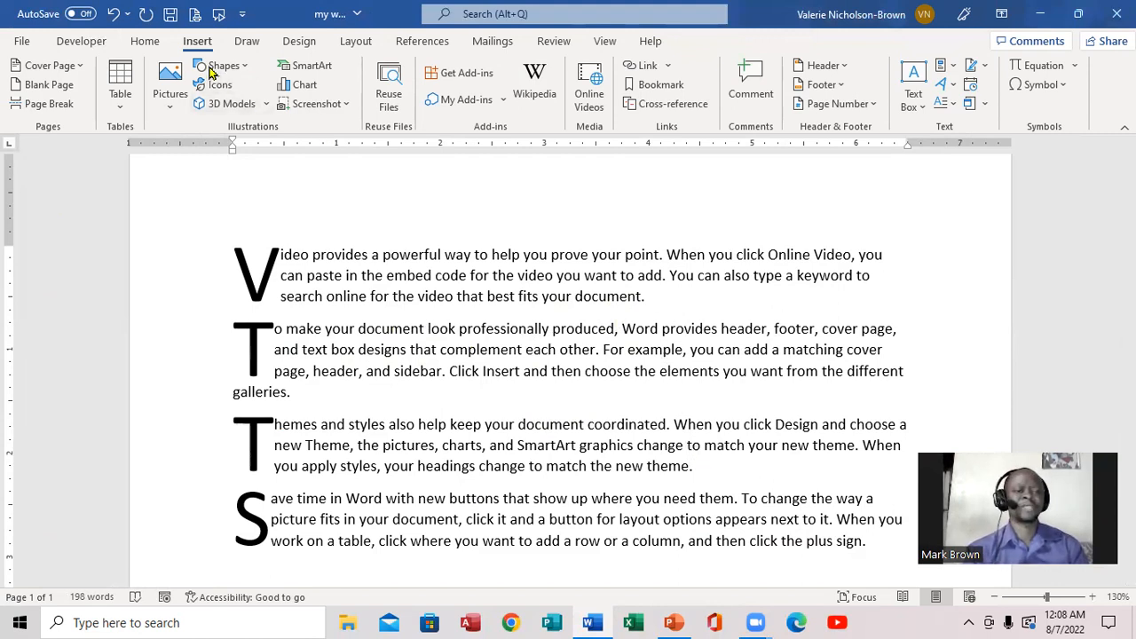
left_click(143, 44)
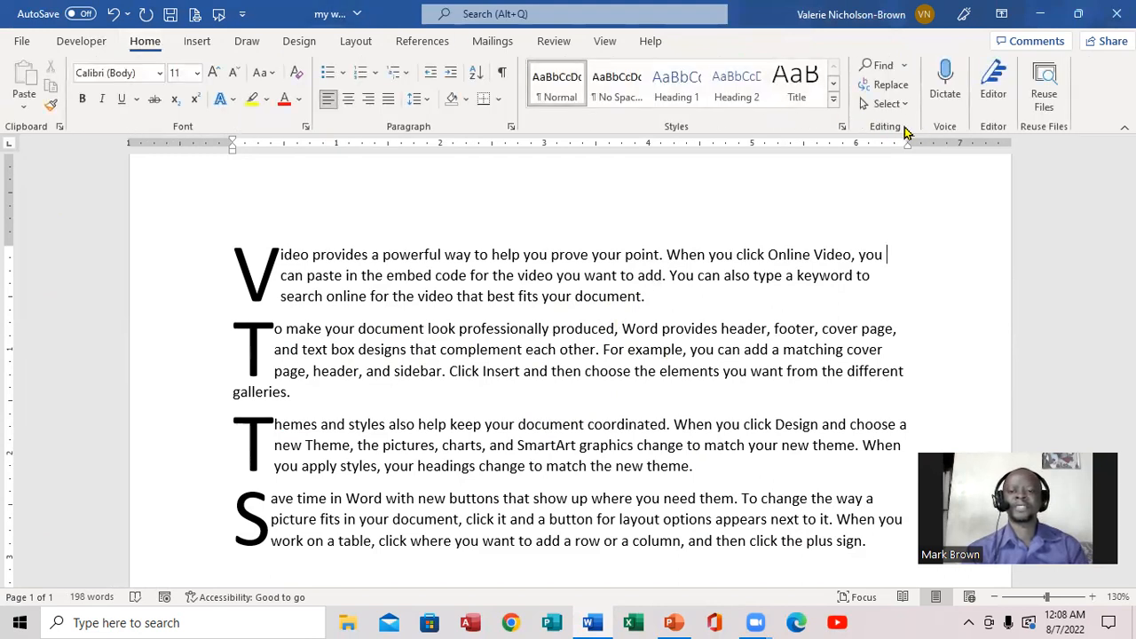
left_click(884, 87)
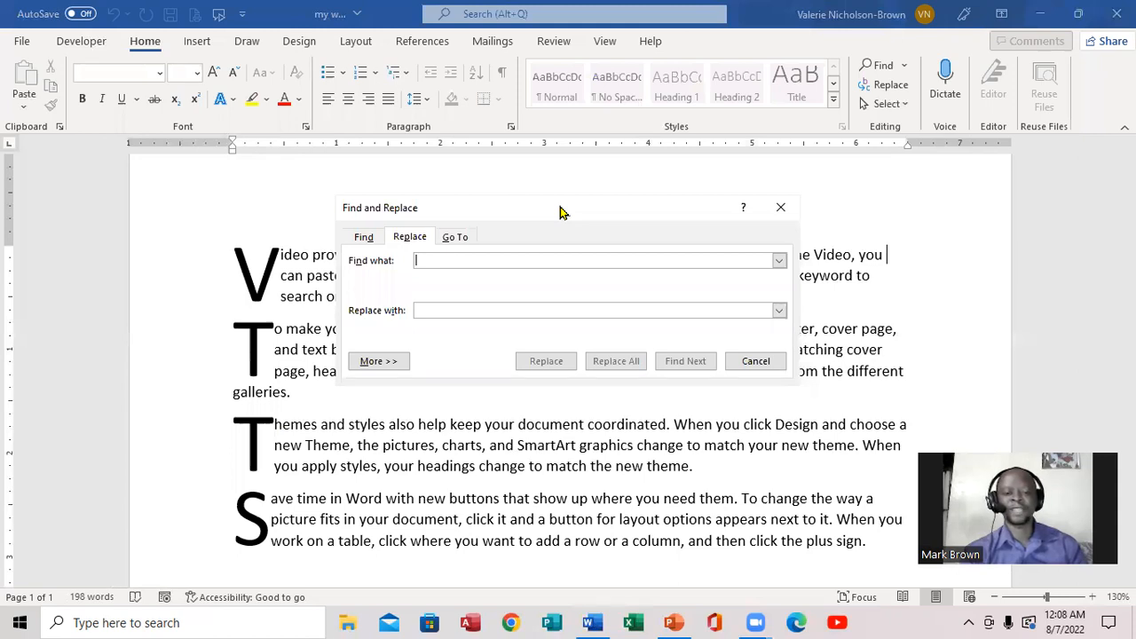
left_click_drag(560, 212, 560, 106)
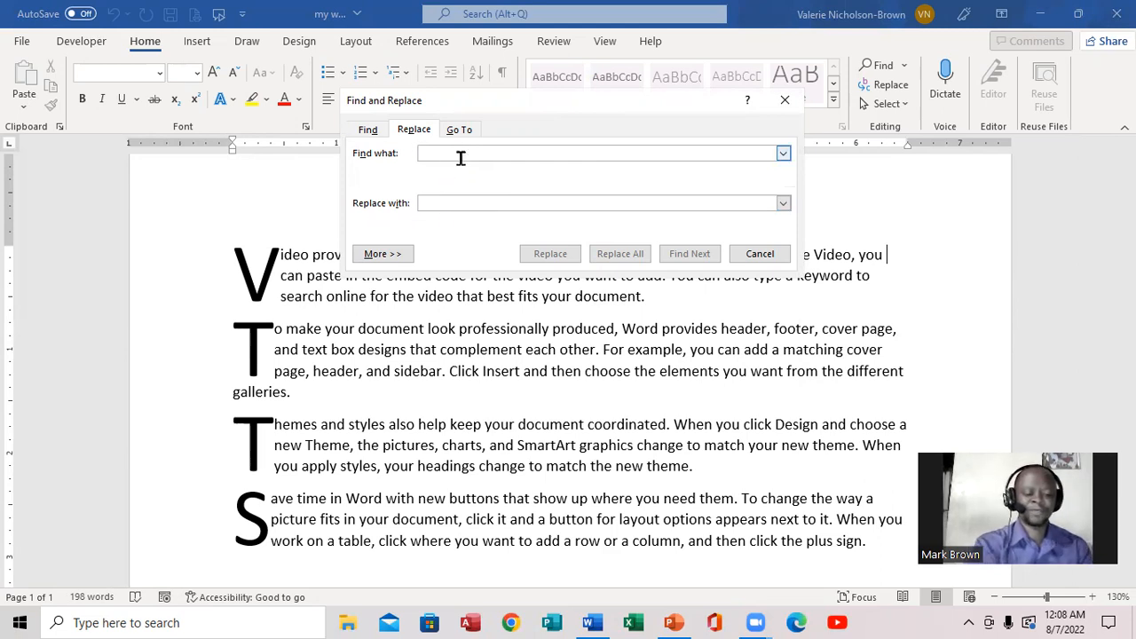
type("document")
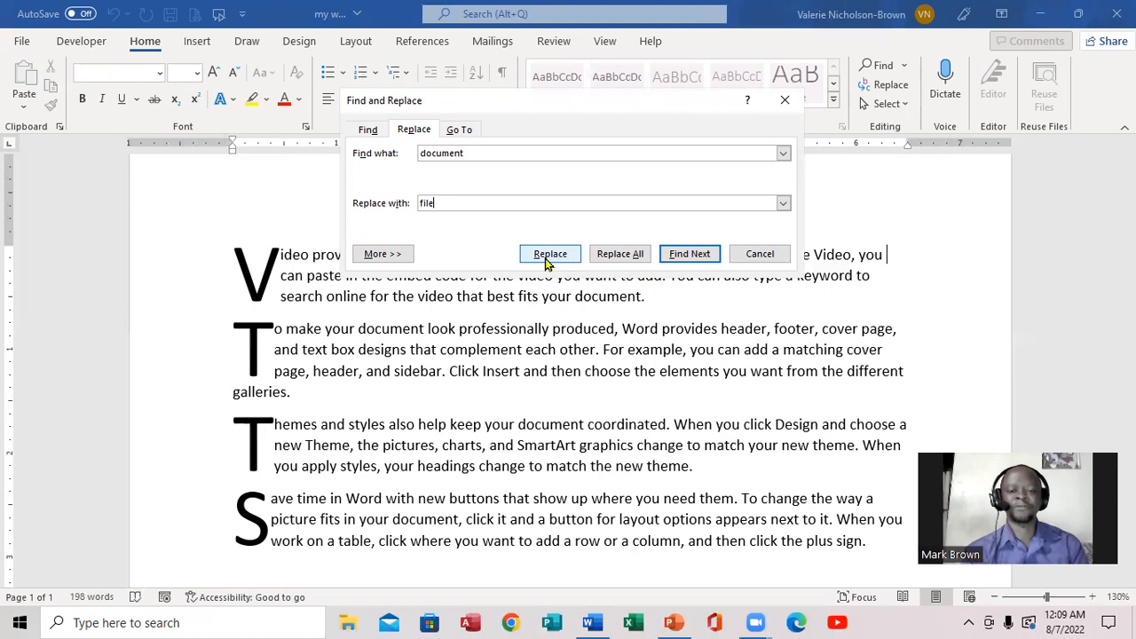
left_click(621, 254)
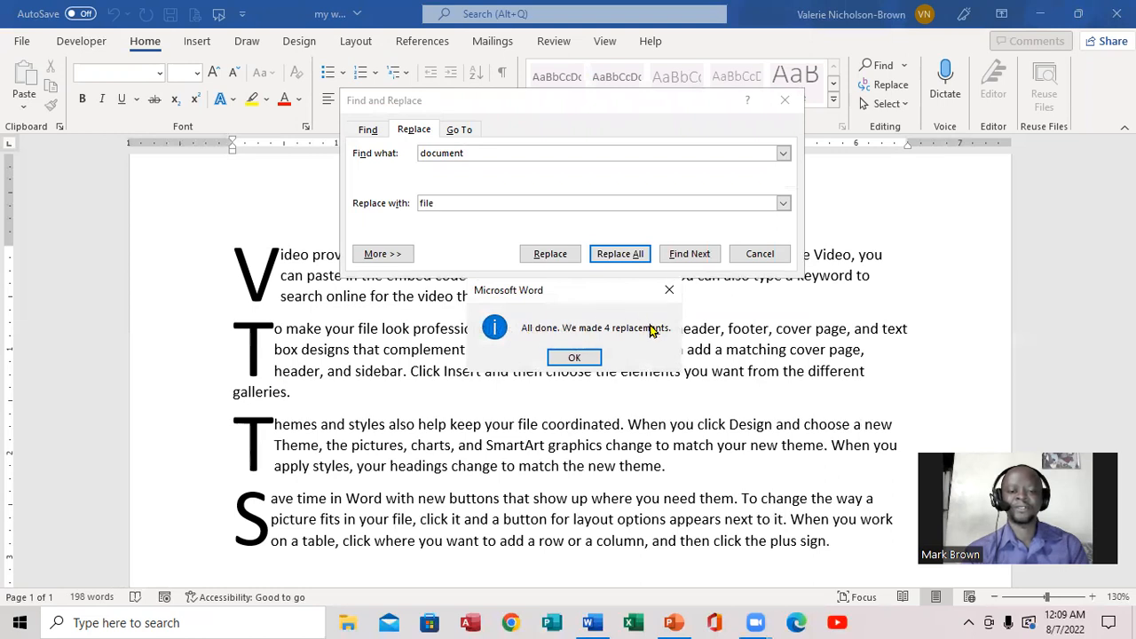
left_click(574, 356)
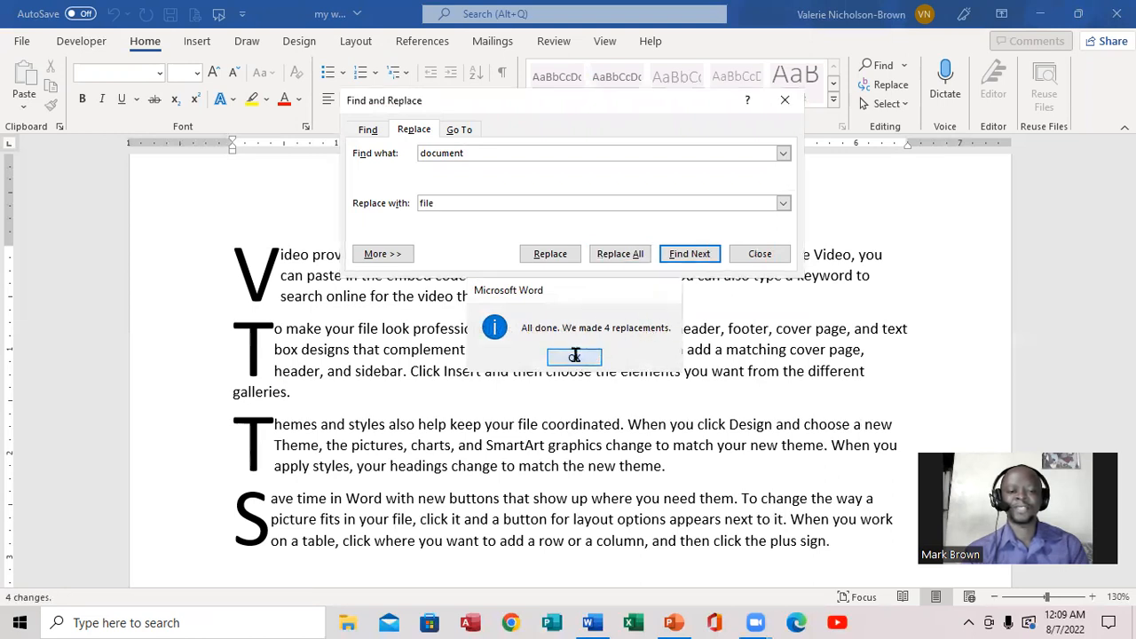
left_click(760, 258)
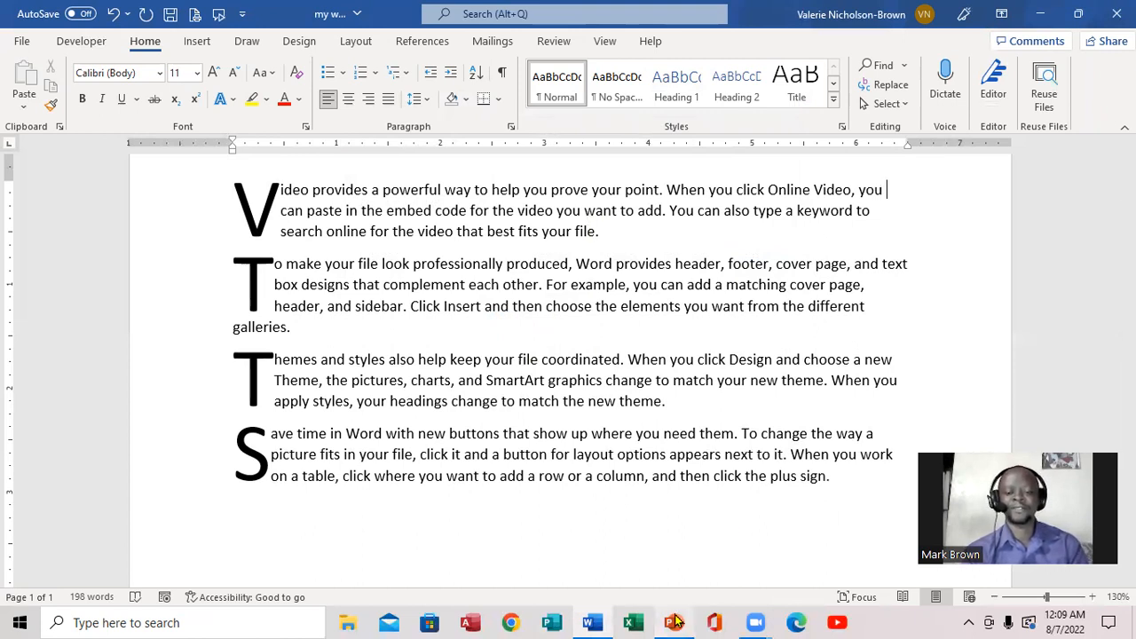
Check the lesson outline in PowerPoint, return to Word and change "When you click Design and choose a new" in the third paragraph to lowercase.
mouse_move(675, 621)
left_click(674, 563)
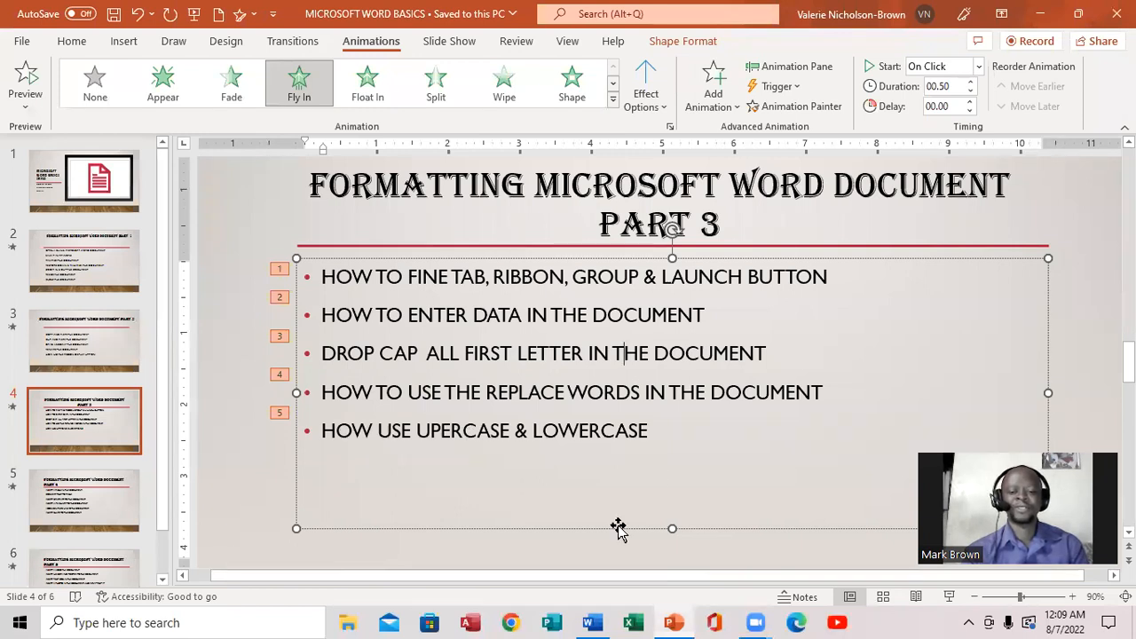
left_click(590, 622)
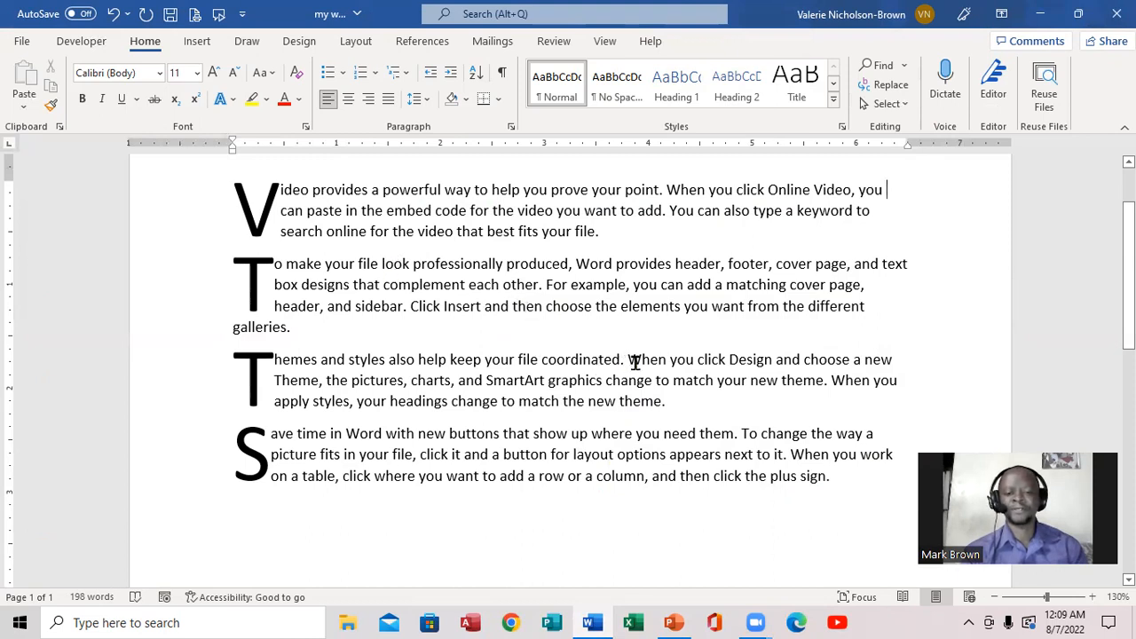
left_click_drag(627, 360, 894, 367)
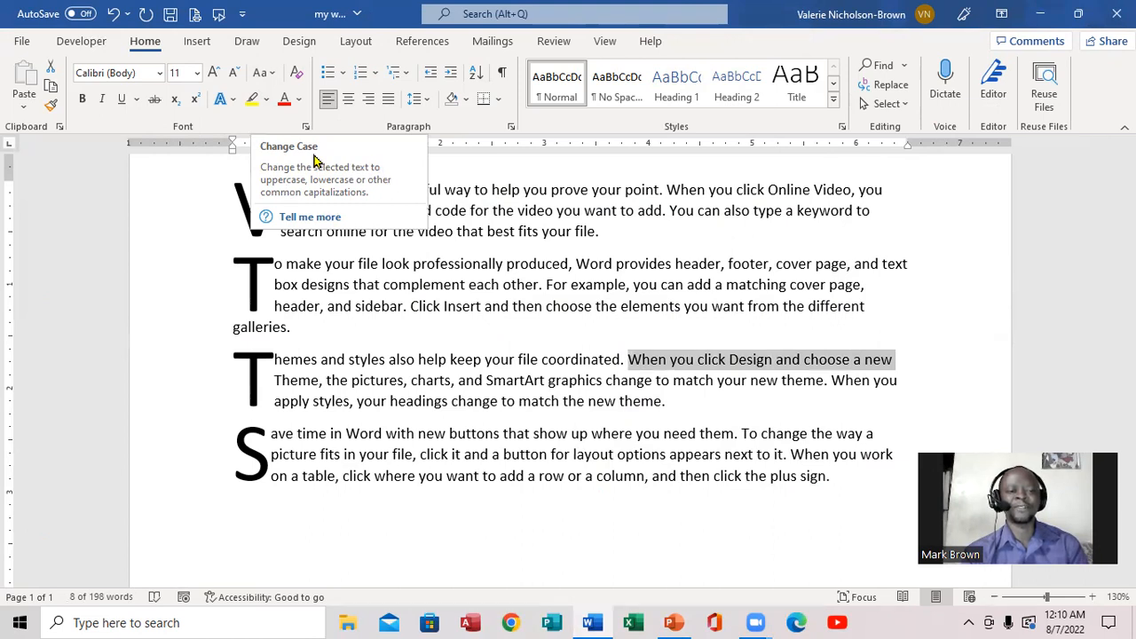
left_click(270, 74)
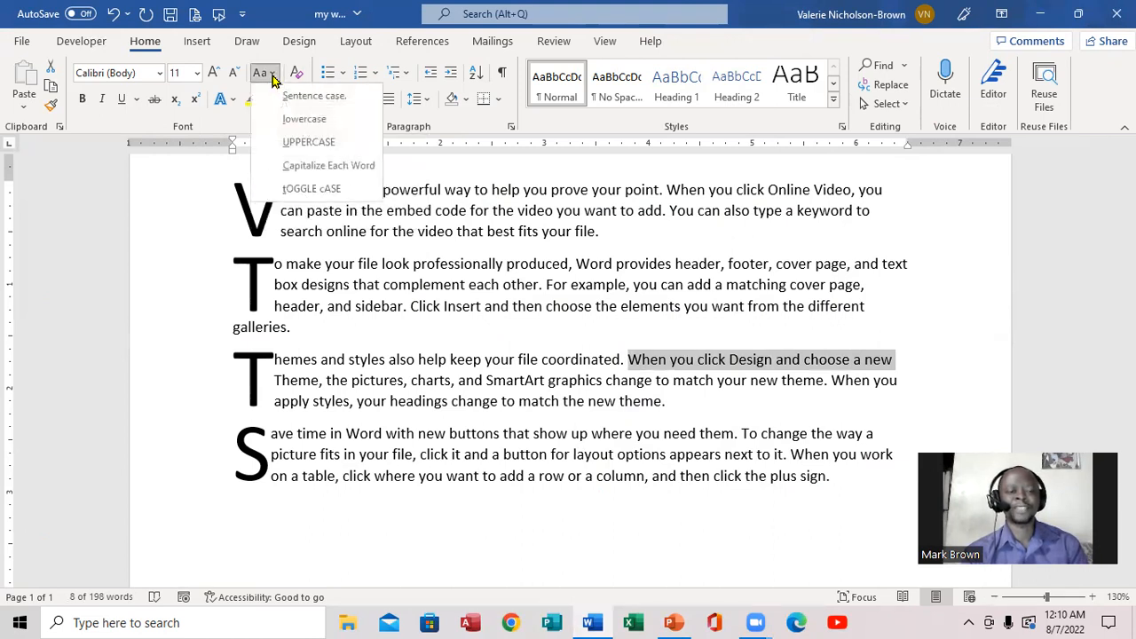
left_click(317, 122)
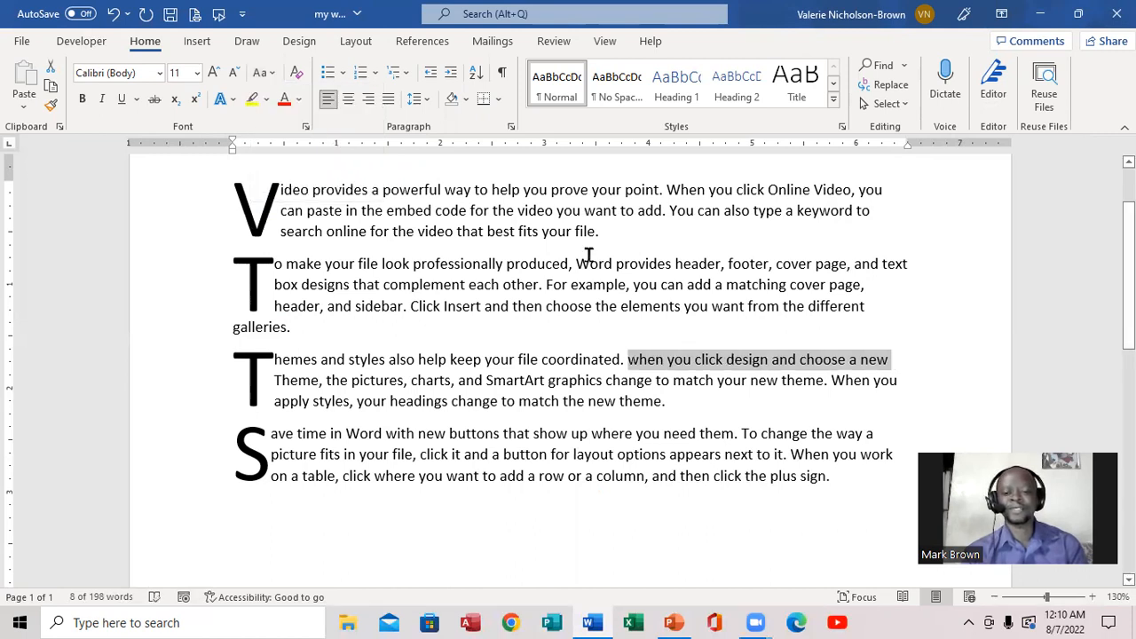
Change the selected phrase to UPPERCASE and back to lowercase, and switch to the lesson outline in PowerPoint.
left_click(272, 78)
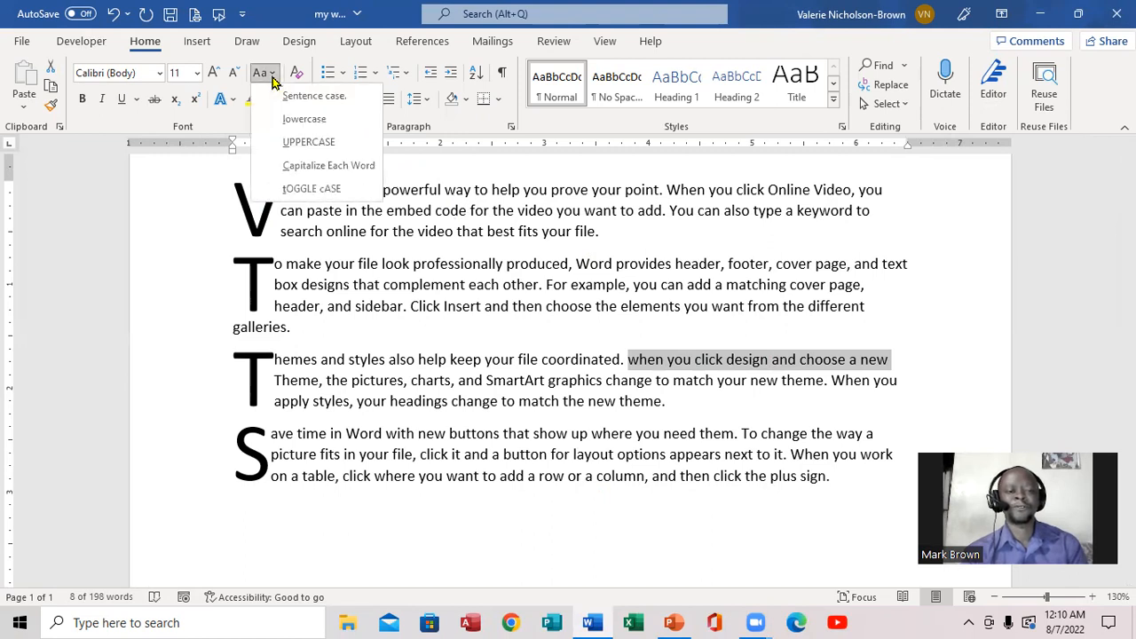
left_click(311, 142)
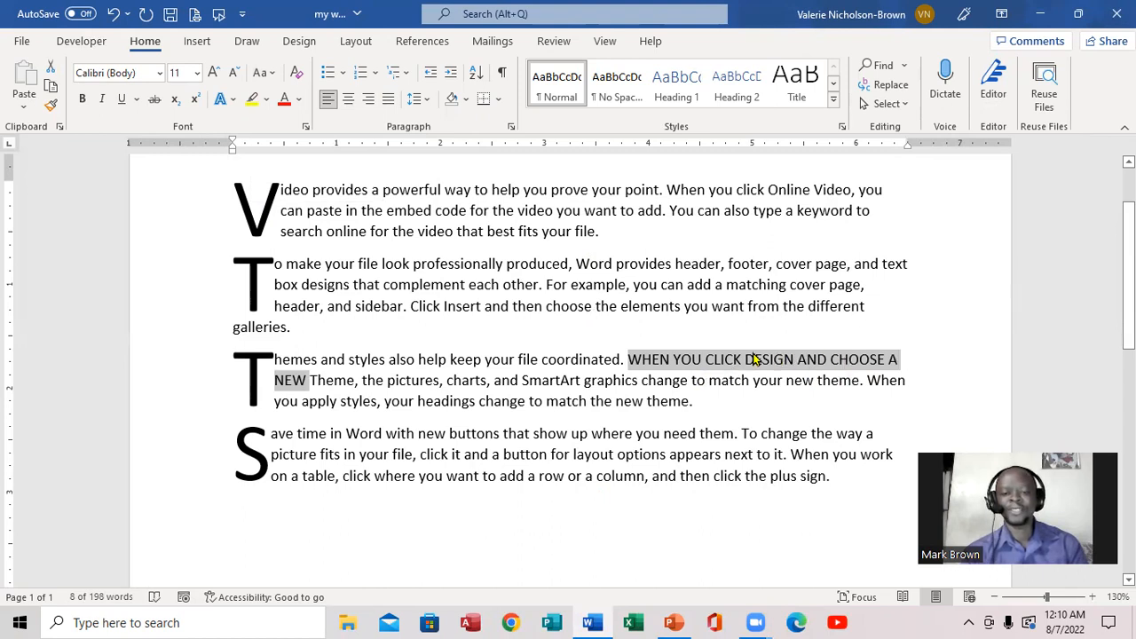
left_click(264, 72)
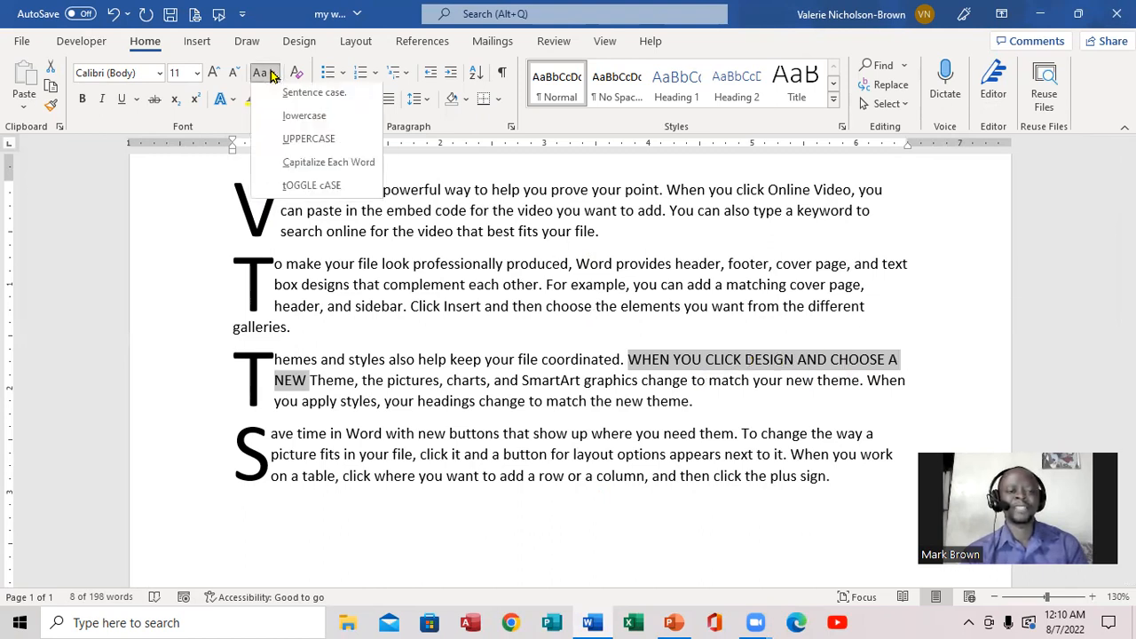
left_click(304, 119)
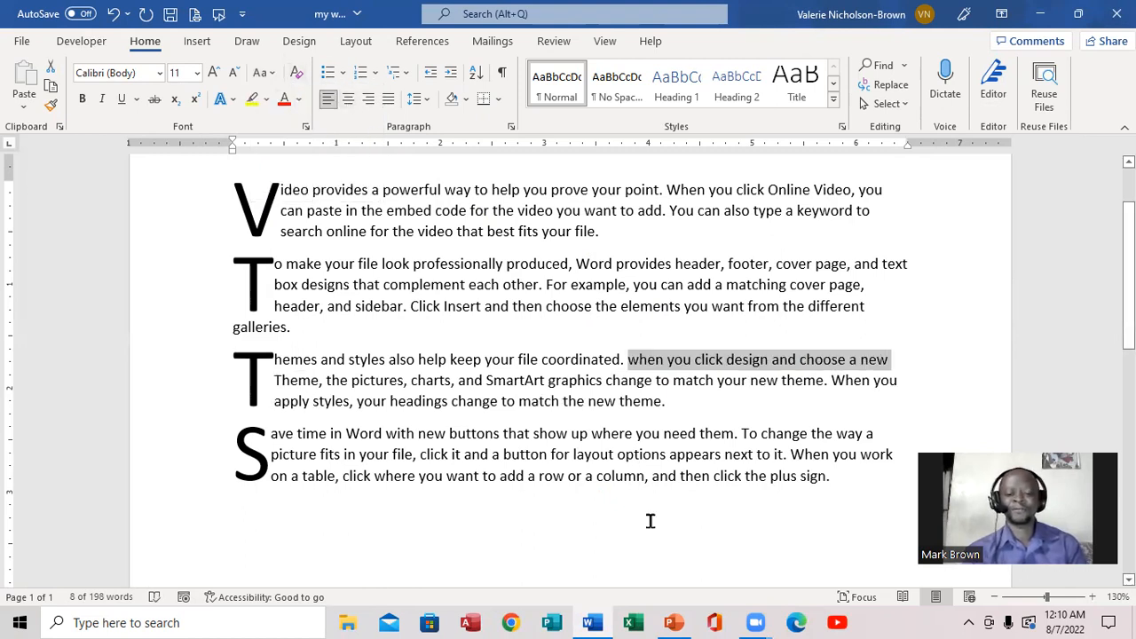
left_click(675, 622)
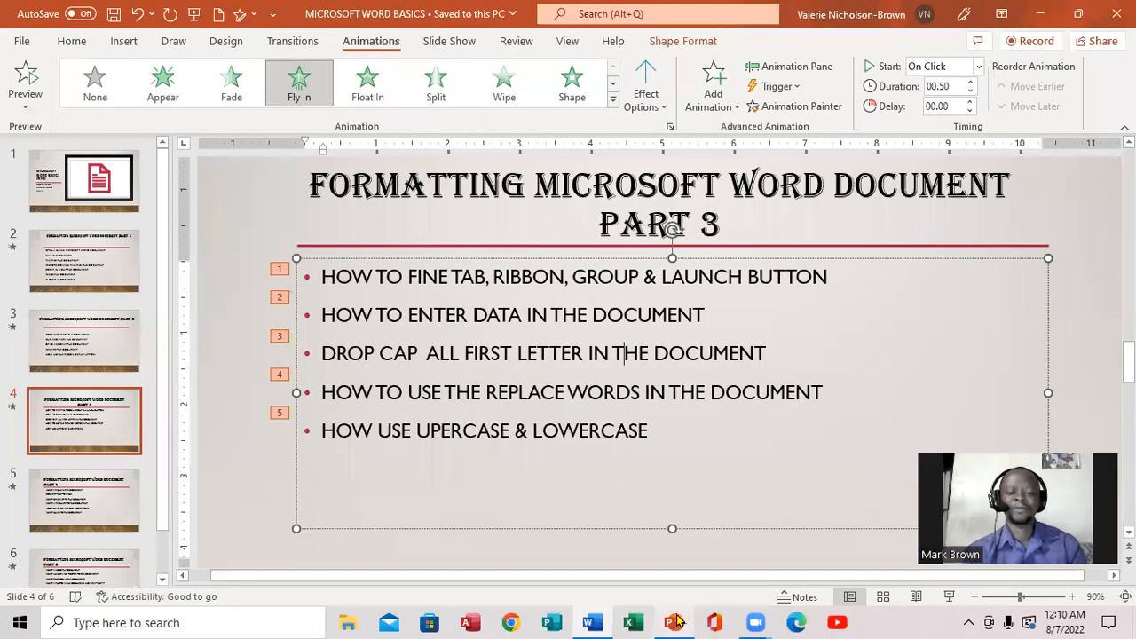